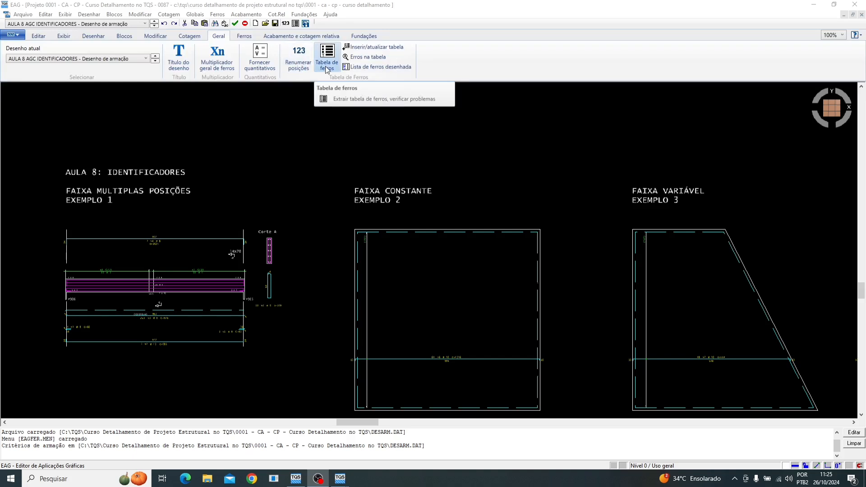
scroll(61, 218, up, 2)
scroll(33, 218, up, 1)
middle_drag(46, 214, 115, 213)
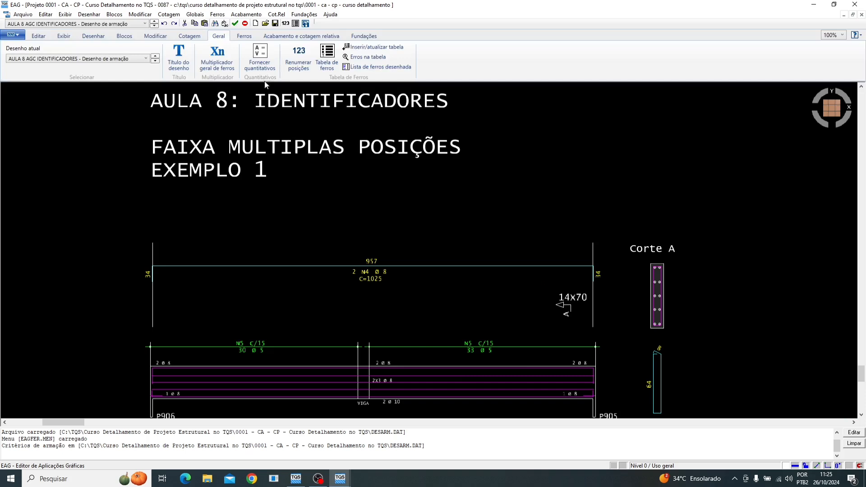
click(183, 64)
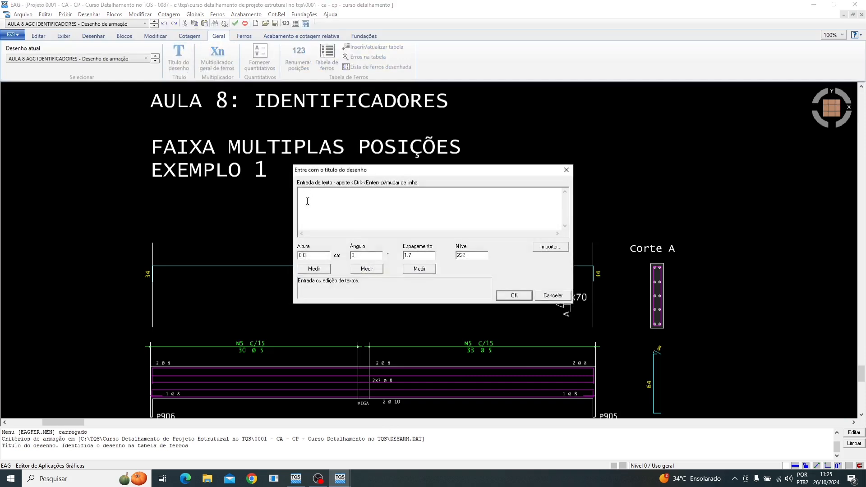
click(480, 257)
click(517, 294)
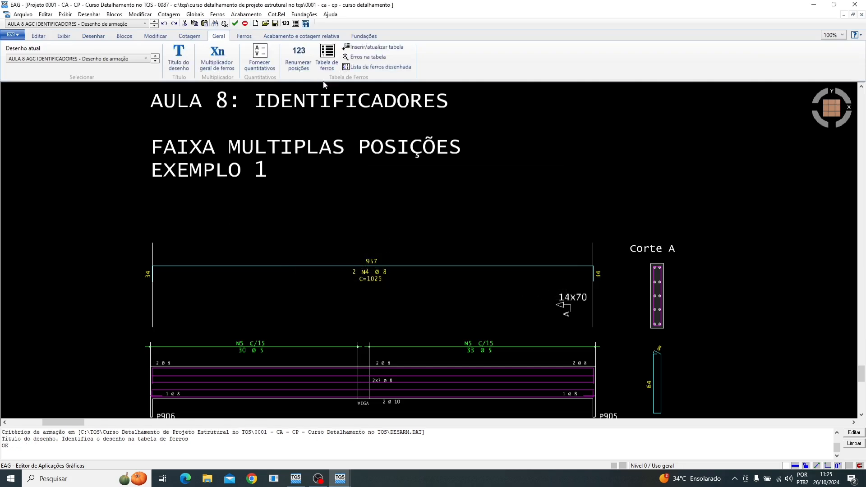
Insert the steel bar table beside the Example 1 beam and inspect its rows
click(359, 48)
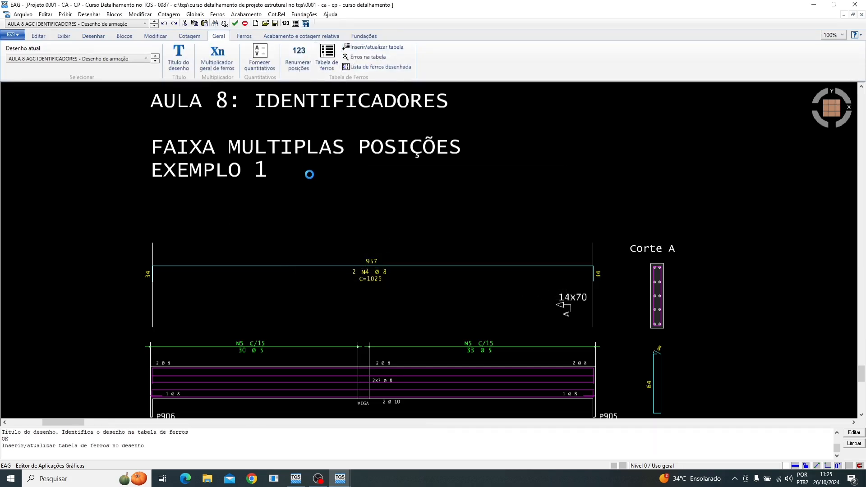
scroll(288, 177, down, 2)
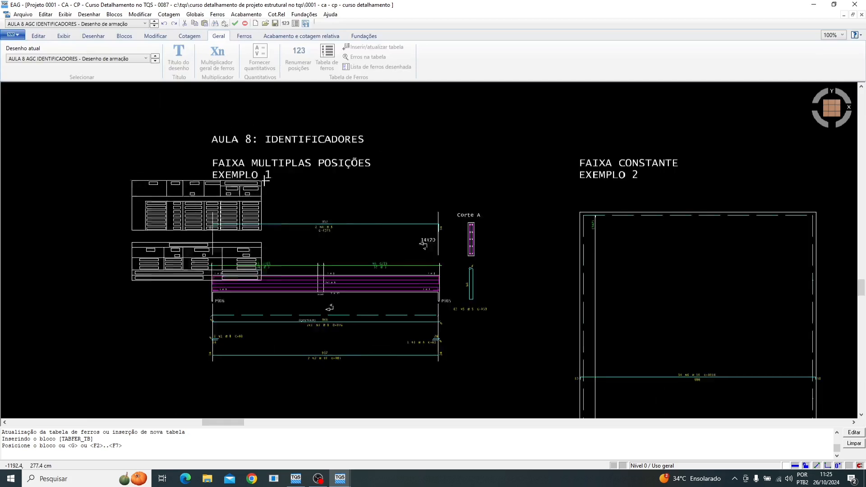
scroll(565, 135, down, 2)
scroll(293, 162, up, 3)
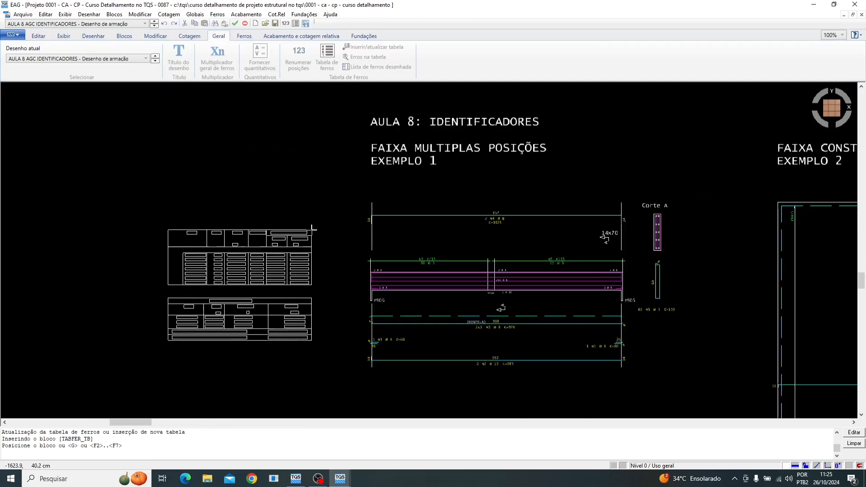
click(317, 213)
scroll(214, 272, up, 3)
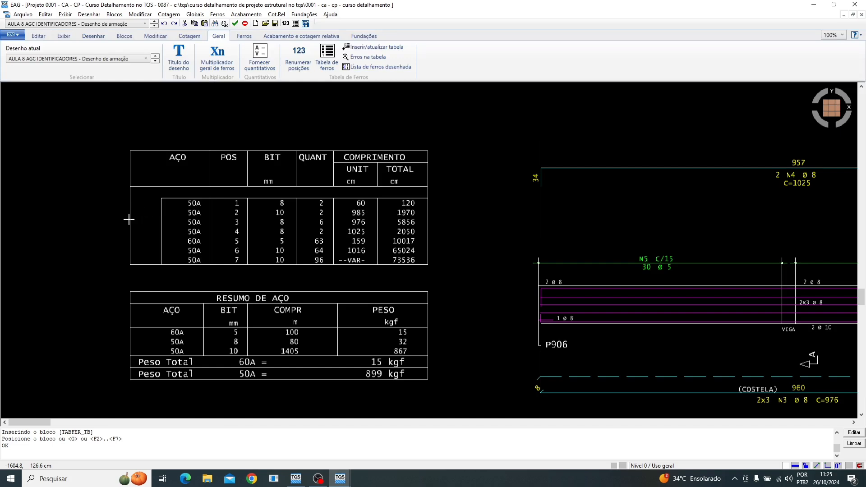
scroll(129, 220, down, 1)
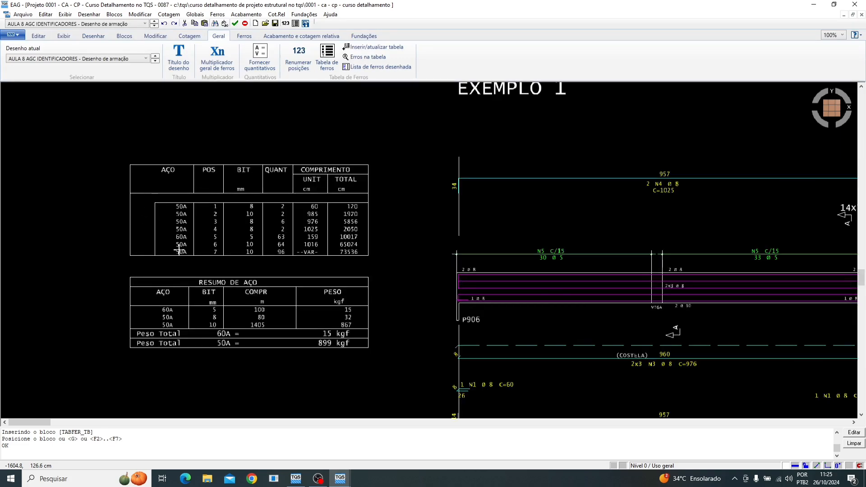
scroll(153, 246, down, 2)
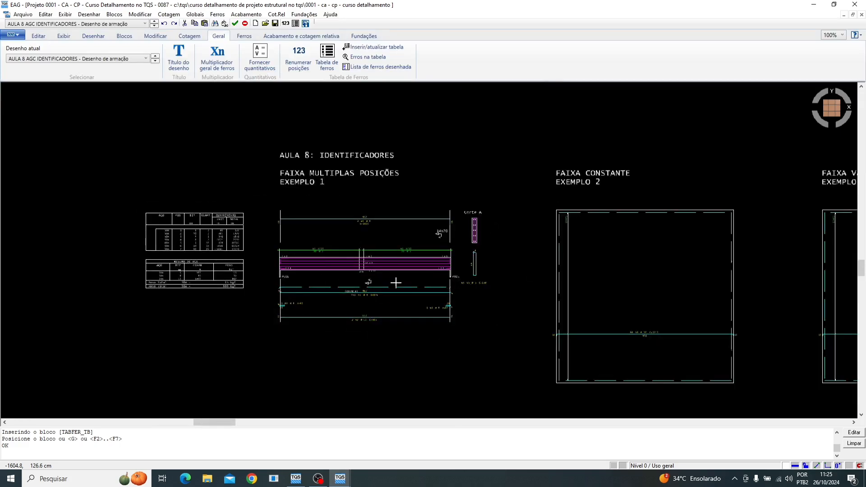
Add the drawing title V201 on level 222 and place it between the Example 1 heading and its beam detail
scroll(395, 282, down, 1)
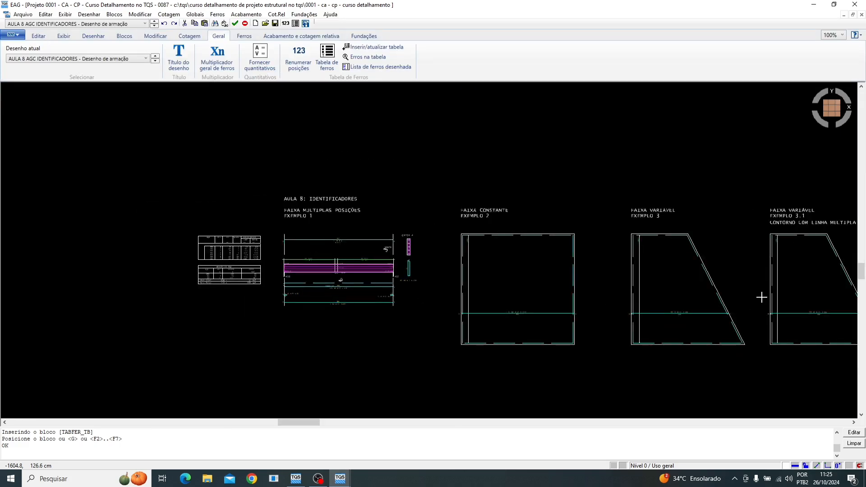
scroll(761, 298, up, 1)
scroll(86, 246, up, 1)
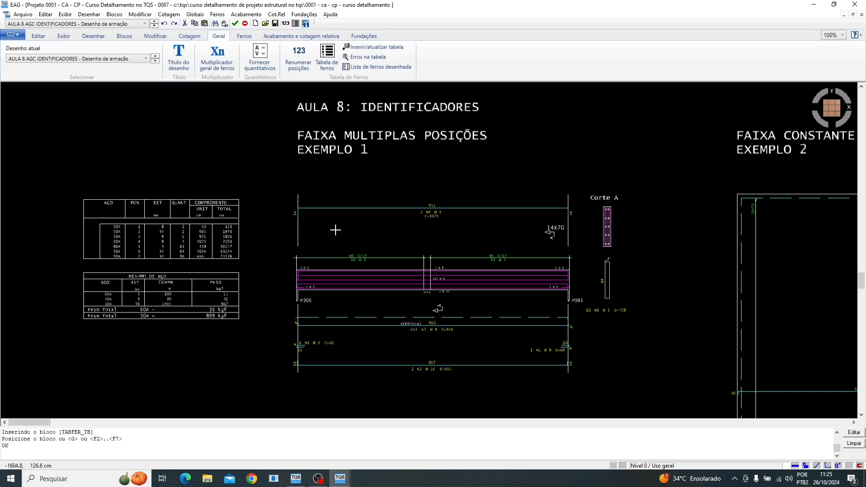
click(175, 67)
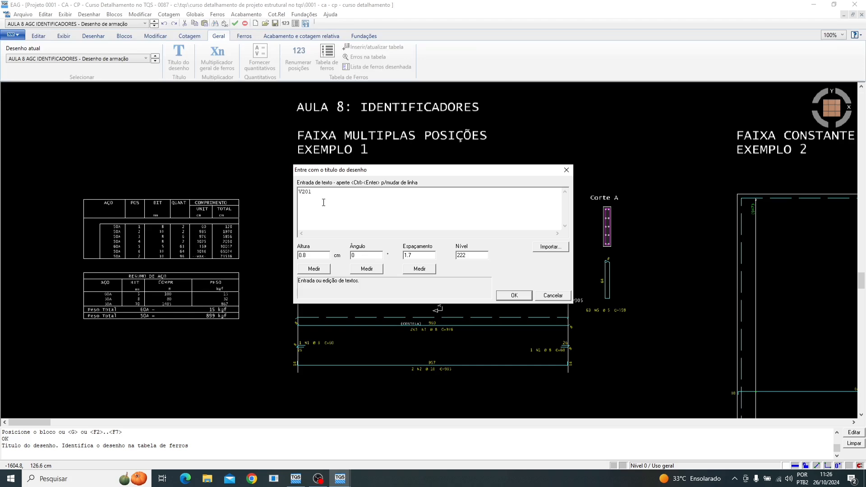
click(467, 256)
click(521, 297)
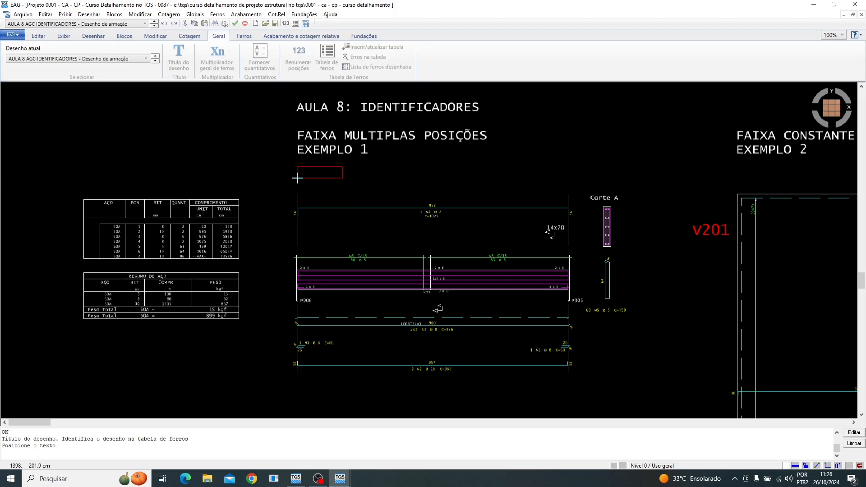
click(297, 179)
scroll(323, 191, up, 2)
scroll(321, 129, down, 2)
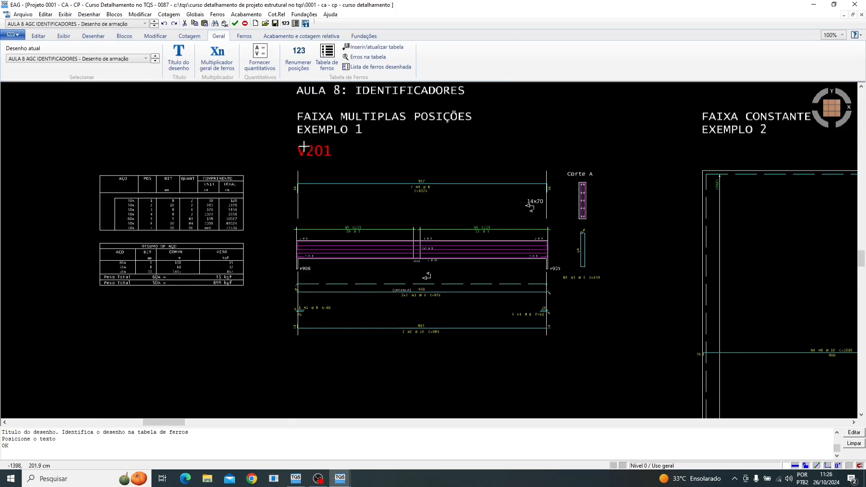
Update the steel bar table with the V201 title and check its title row
click(367, 52)
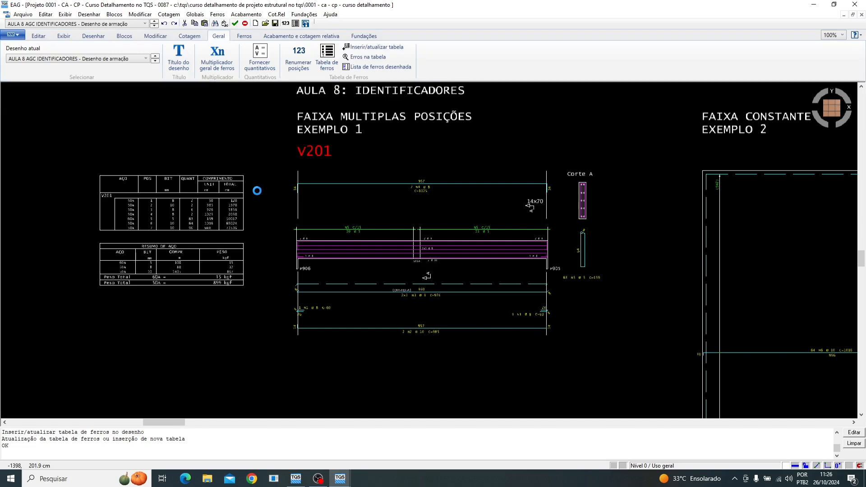
scroll(103, 201, up, 5)
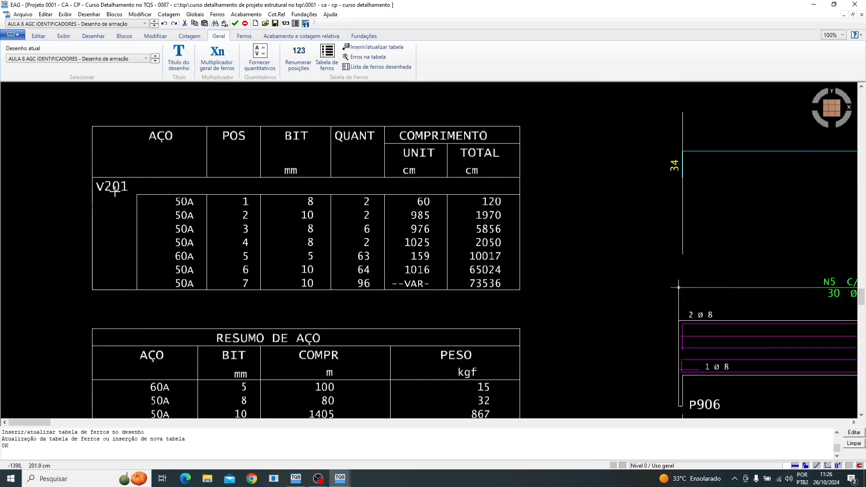
scroll(117, 190, down, 1)
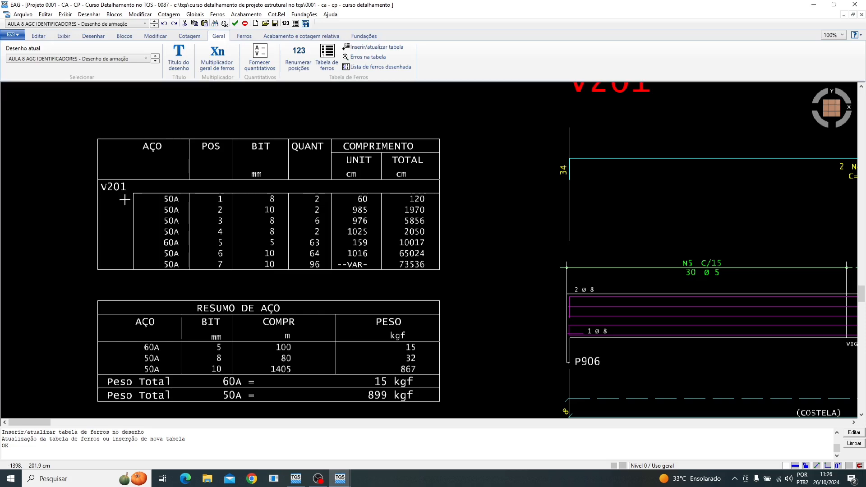
scroll(125, 200, down, 6)
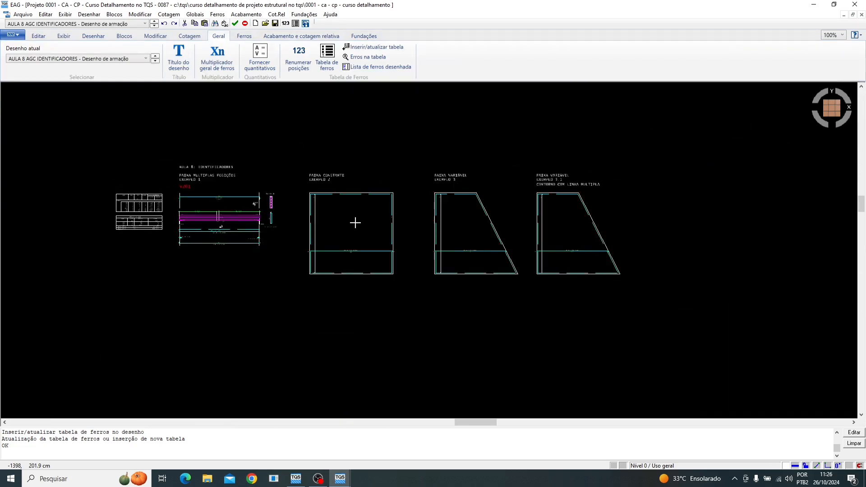
Add a second drawing title, L201, and place it under the Example 2 heading, above the slab outline
scroll(174, 193, up, 6)
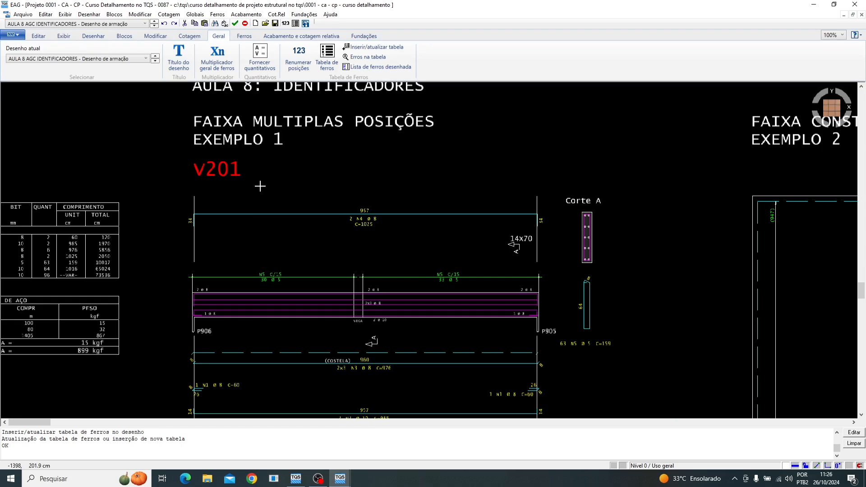
scroll(260, 185, down, 2)
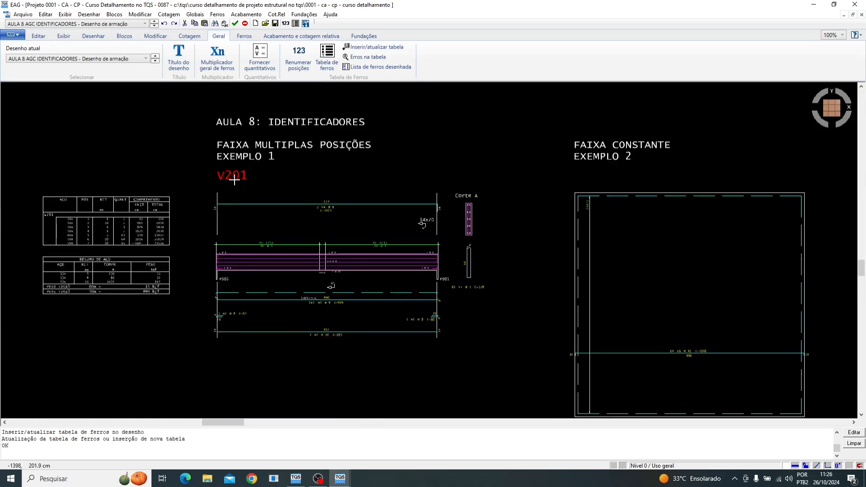
click(180, 66)
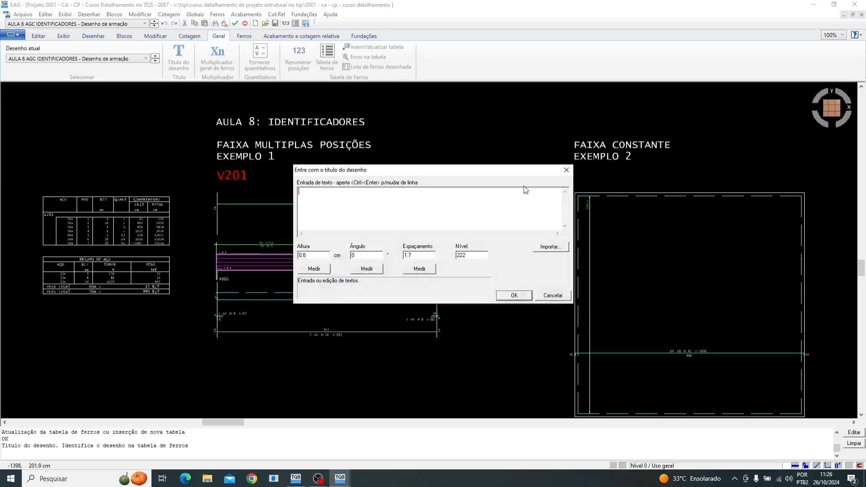
text(L201)
click(514, 296)
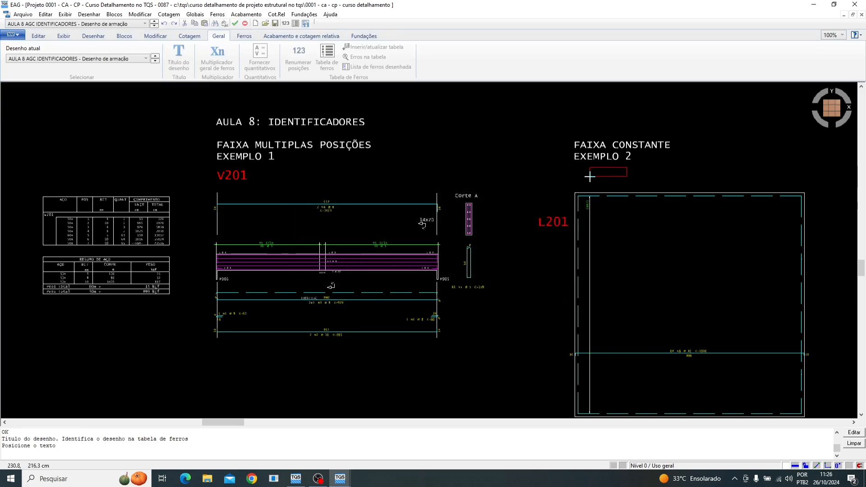
scroll(605, 177, up, 3)
scroll(388, 179, down, 2)
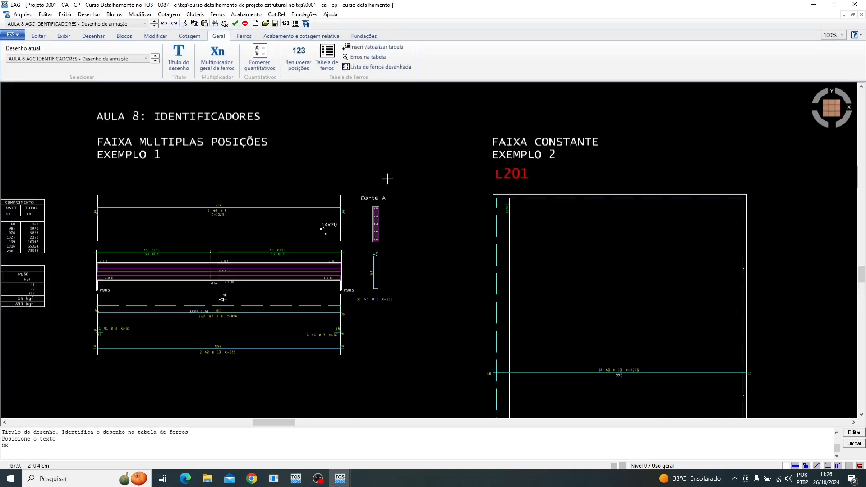
Update the steel bar table with the L201 title and check its title row
click(375, 47)
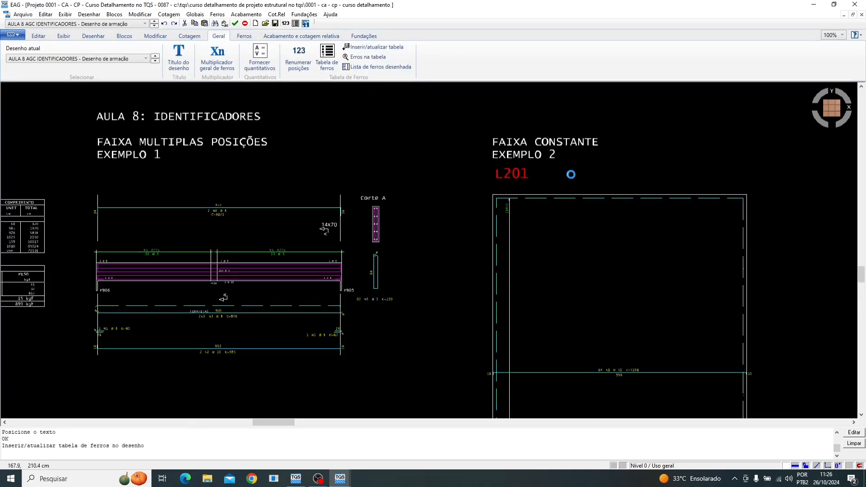
scroll(683, 193, down, 2)
scroll(183, 218, up, 6)
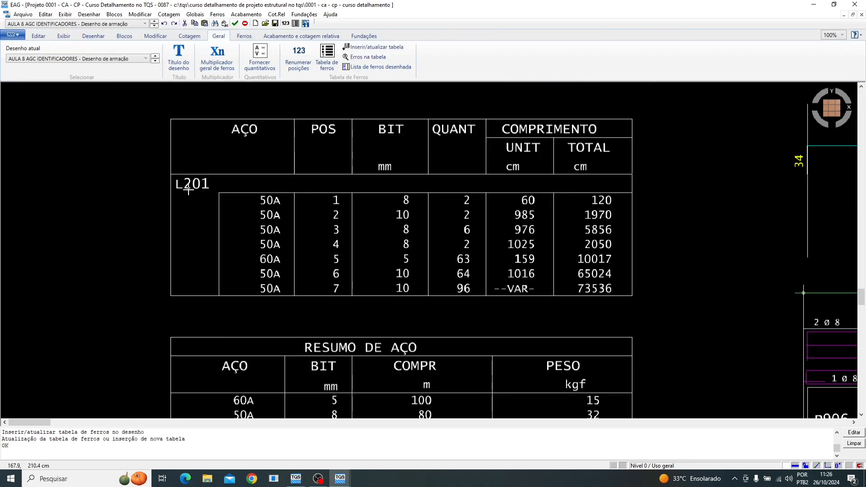
scroll(188, 191, down, 4)
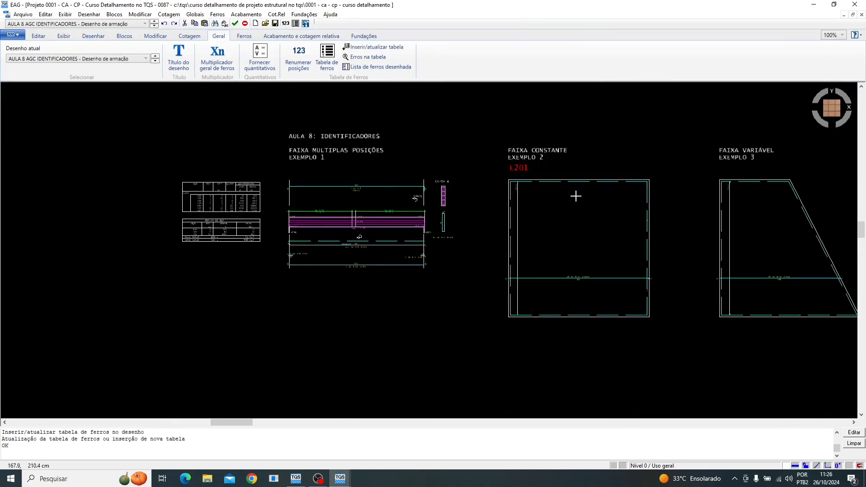
Highlight the Example 2, Example 1 and Example 3 details one after another, and clear the selection
scroll(591, 191, up, 1)
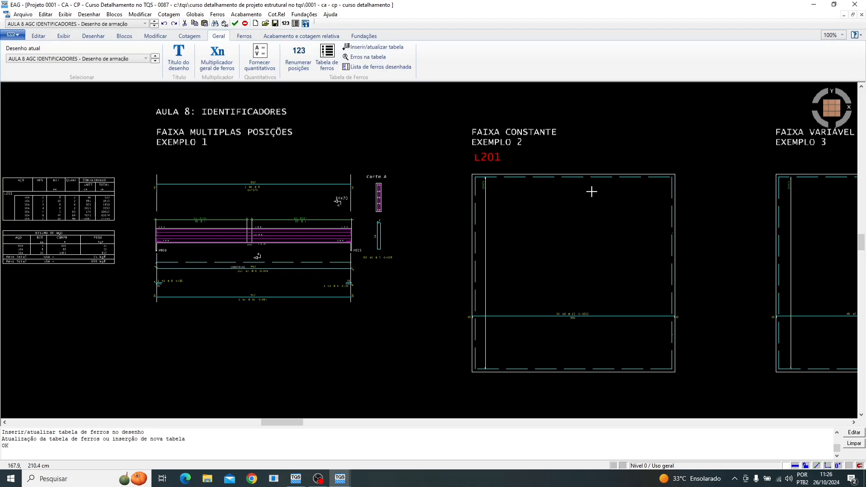
scroll(591, 191, down, 1)
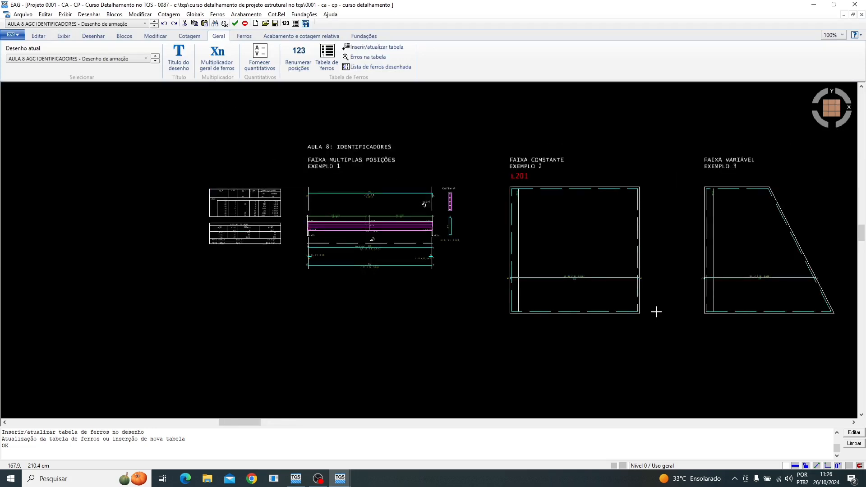
click(655, 338)
click(540, 166)
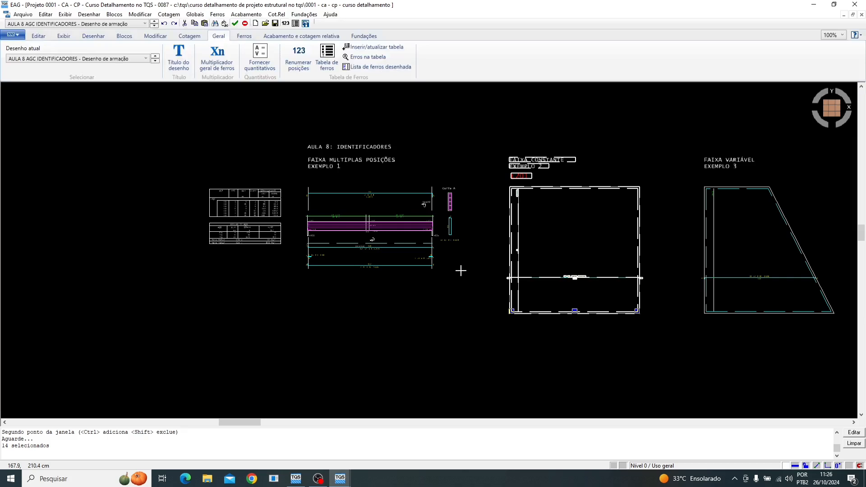
click(467, 294)
click(295, 116)
scroll(271, 133, down, 1)
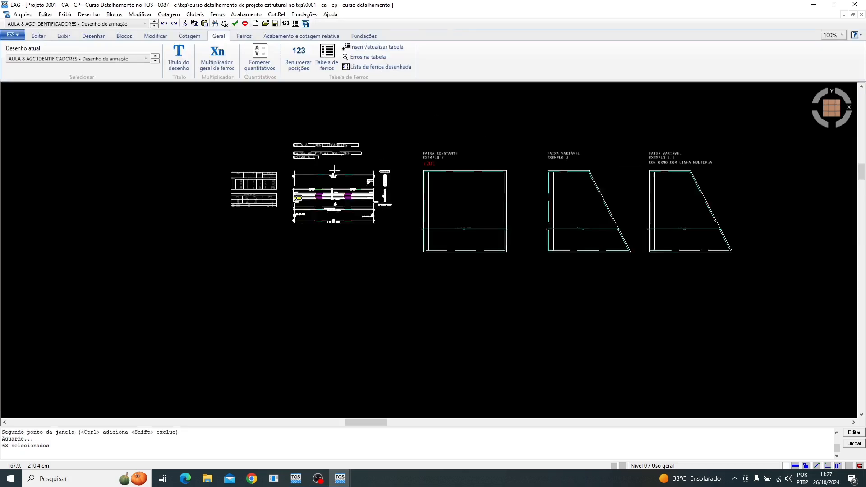
click(640, 285)
click(544, 158)
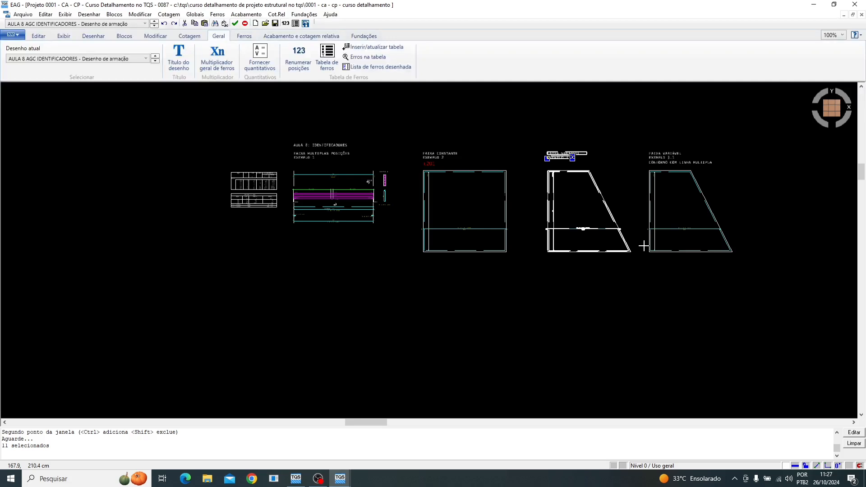
scroll(640, 244, up, 2)
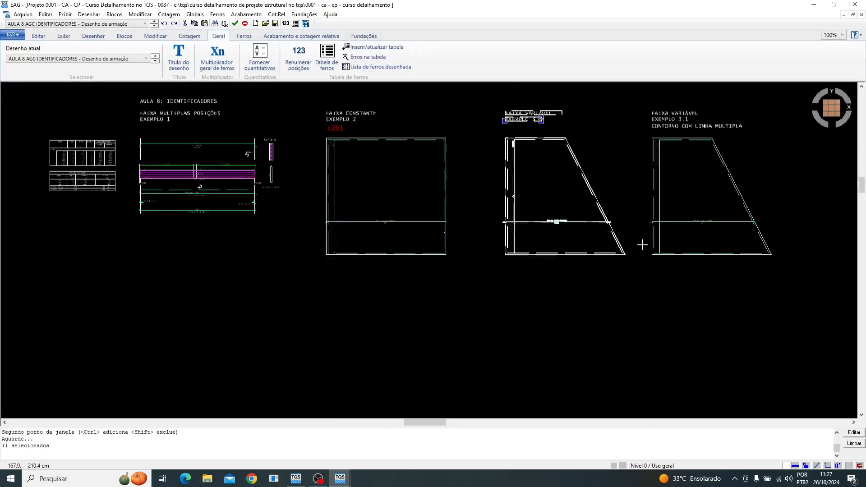
key(Escape)
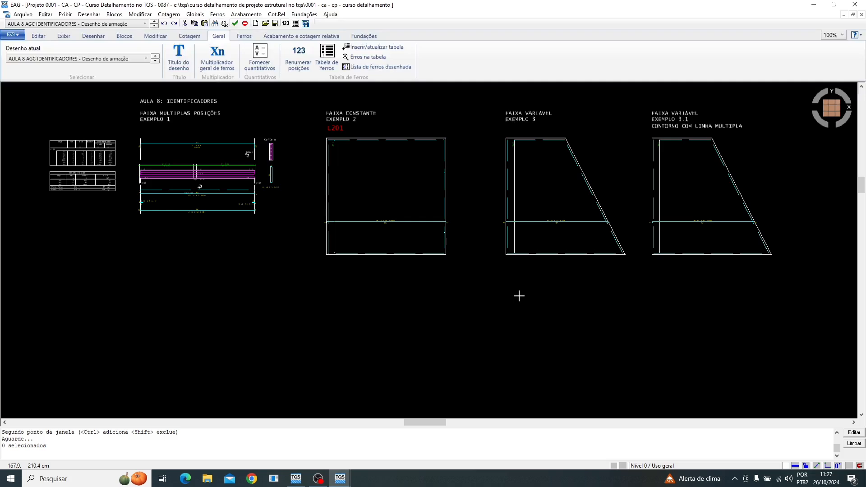
Undo the placement of the L201 title at Example 2
scroll(518, 289, up, 3)
scroll(395, 202, down, 2)
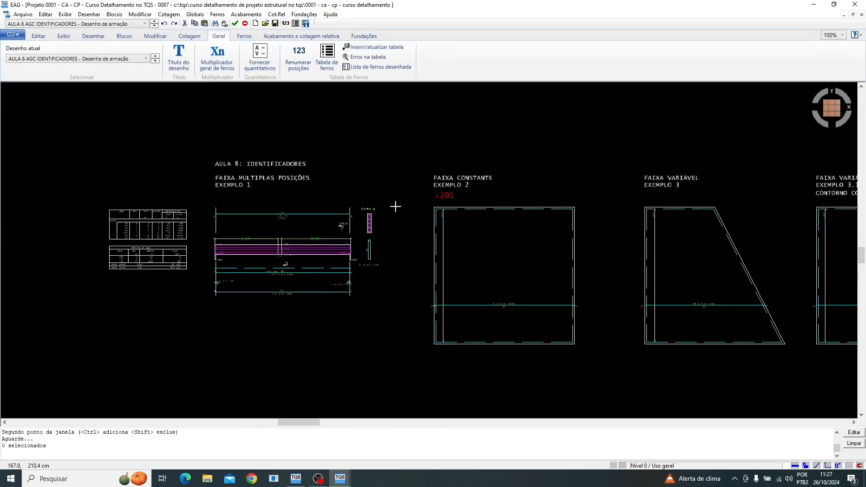
key(ctrl+z)
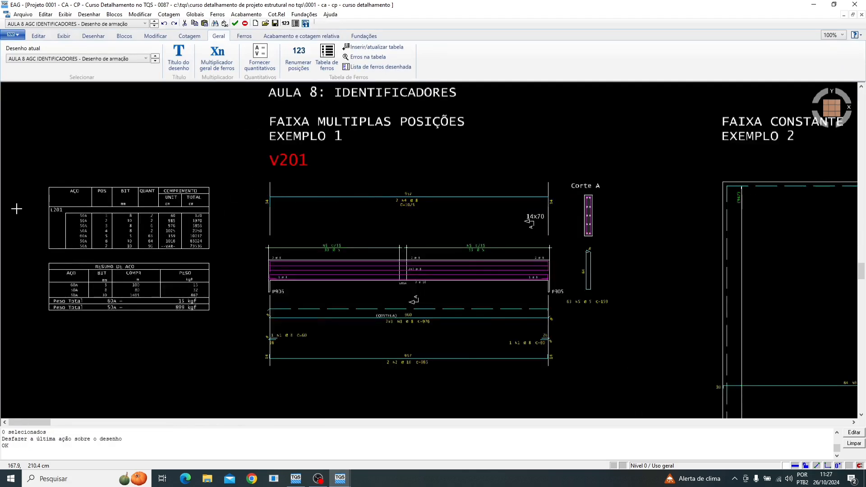
Add a general bar multiplier of 10 and place its text directly under the V201 title at Example 1
scroll(17, 208, up, 1)
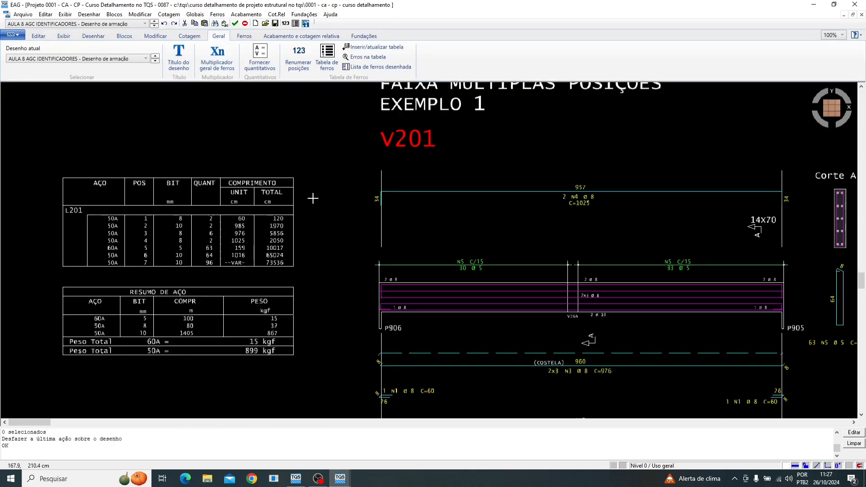
scroll(241, 188, down, 5)
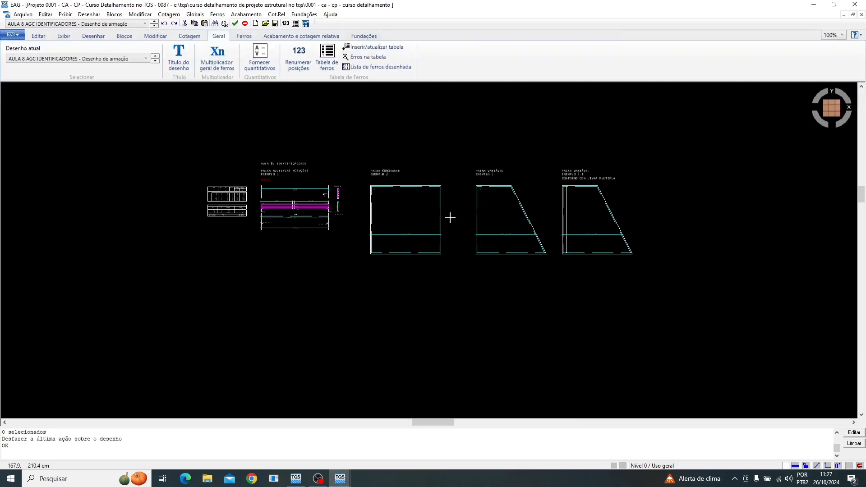
scroll(269, 182, up, 4)
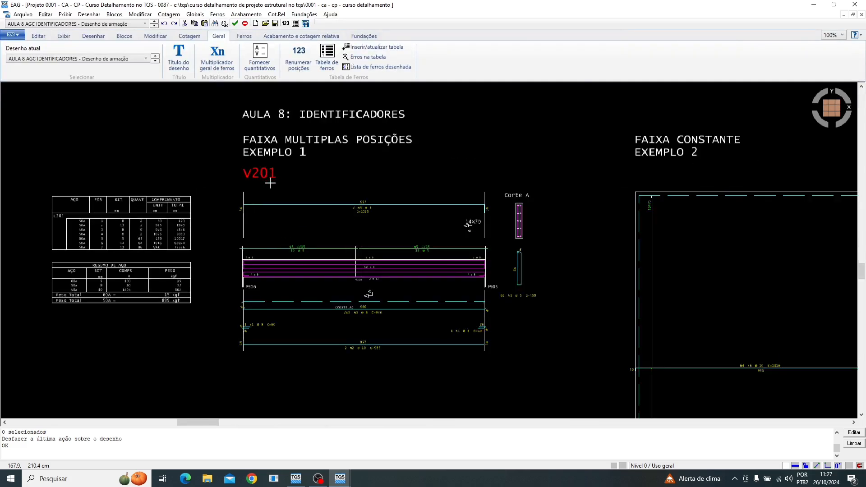
scroll(270, 182, up, 1)
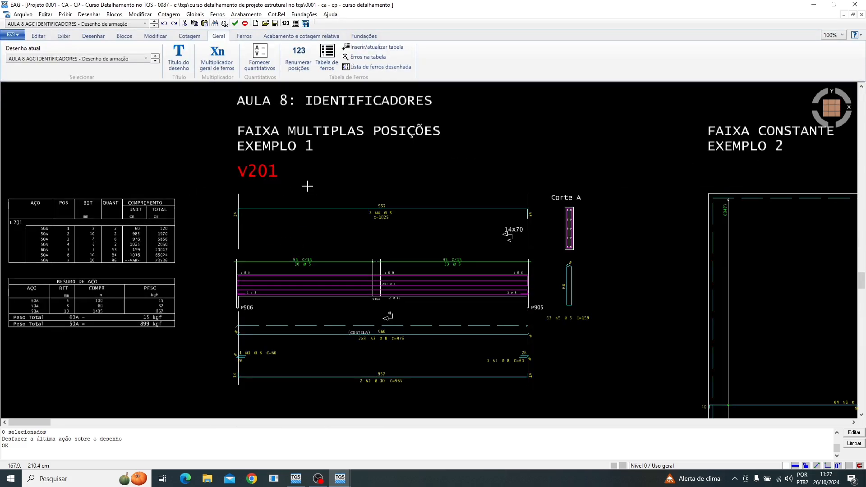
click(213, 67)
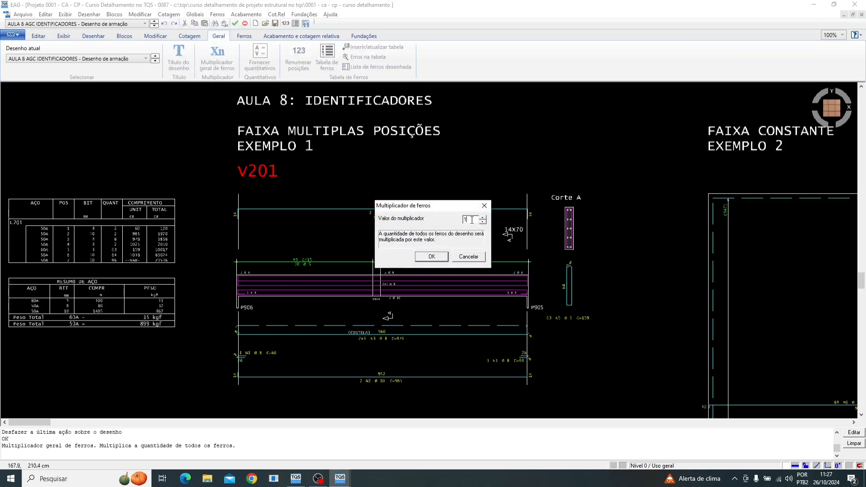
text(0)
click(426, 258)
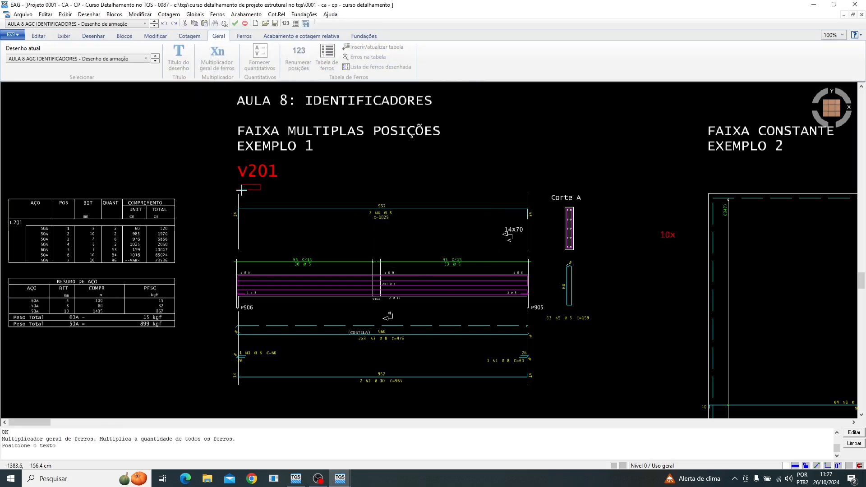
scroll(242, 188, up, 3)
click(240, 189)
Open the text properties of the 10X multiplier, check its drawing level and close them
double_click(255, 181)
drag(479, 255, 428, 255)
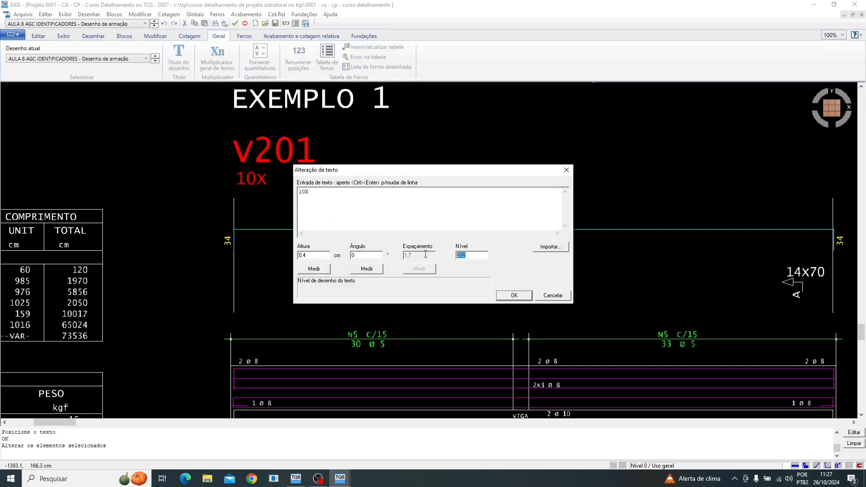
click(516, 296)
scroll(487, 189, down, 3)
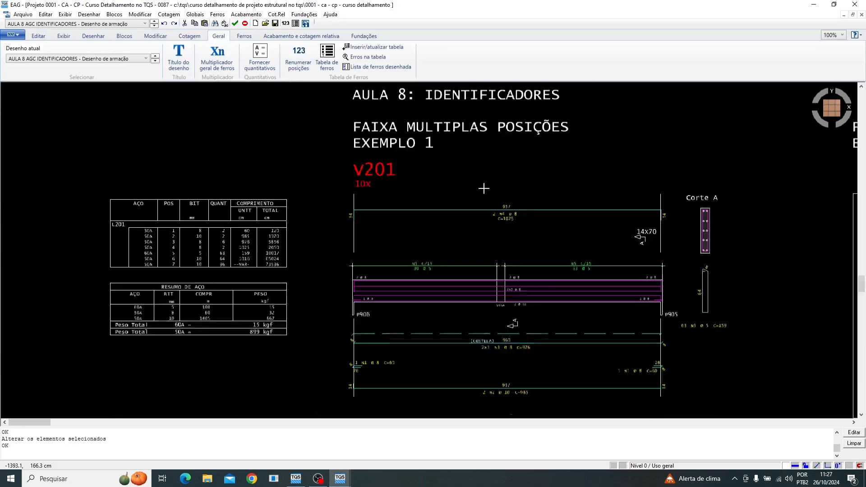
Check the drawing level of the 10X text again and open the V201 title's properties for comparison
scroll(300, 197, up, 2)
scroll(393, 178, up, 2)
click(395, 179)
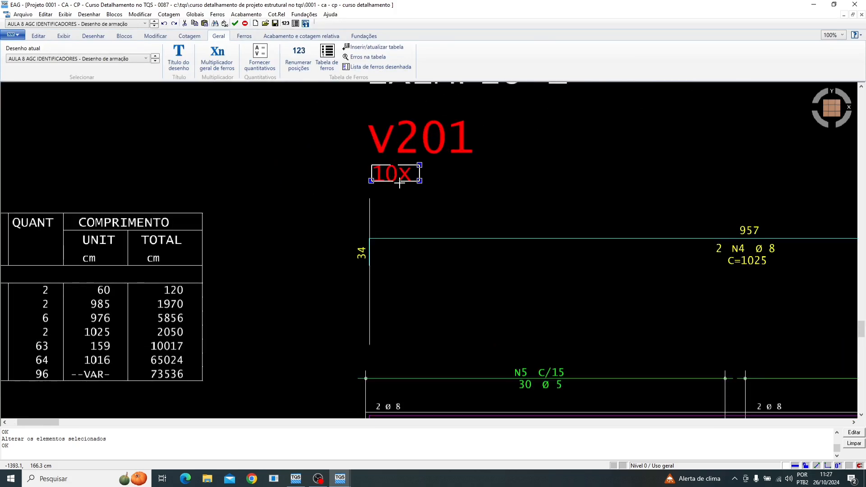
click(538, 187)
click(532, 187)
double_click(399, 182)
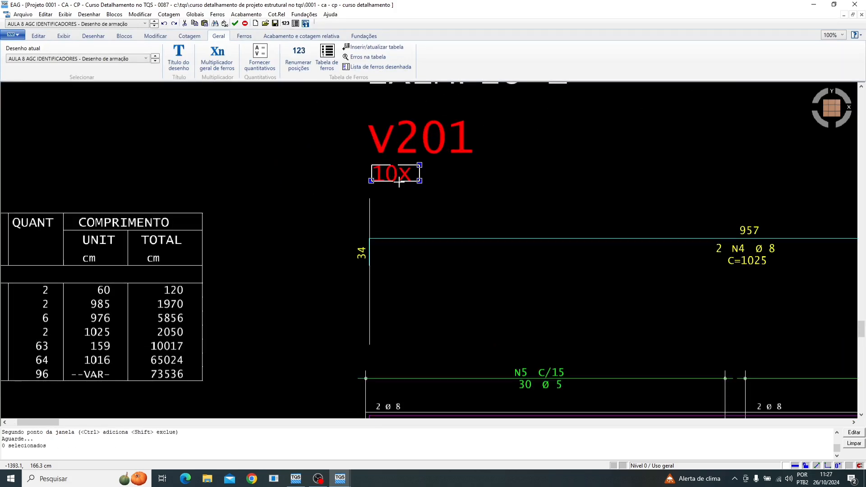
click(471, 257)
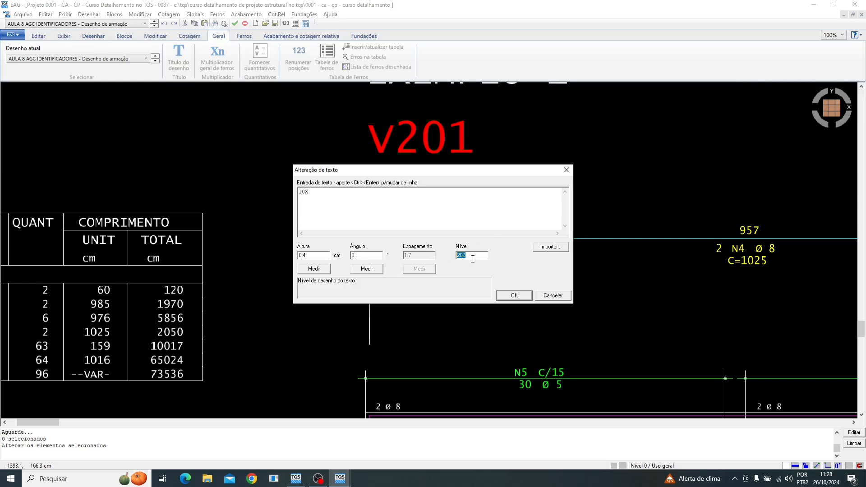
key(Return)
double_click(434, 153)
click(565, 173)
scroll(427, 148, down, 3)
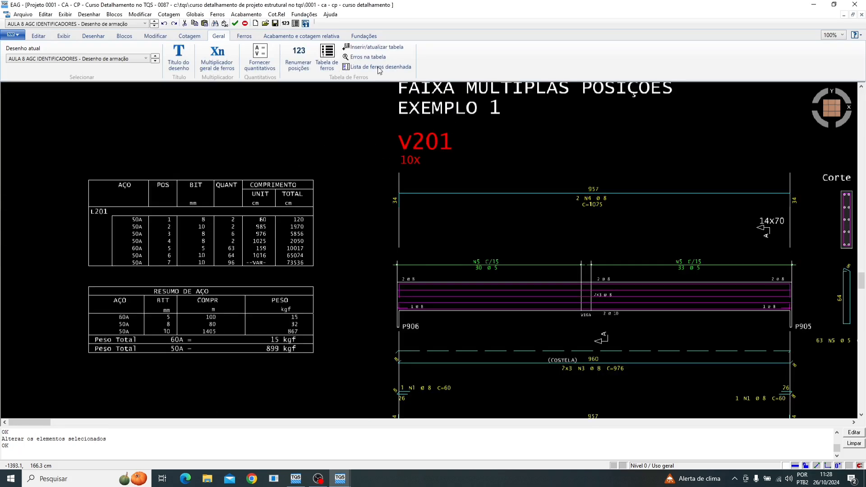
Update the steel bar table with the multiplier and check the V201 title row and quantities
click(374, 47)
click(74, 221)
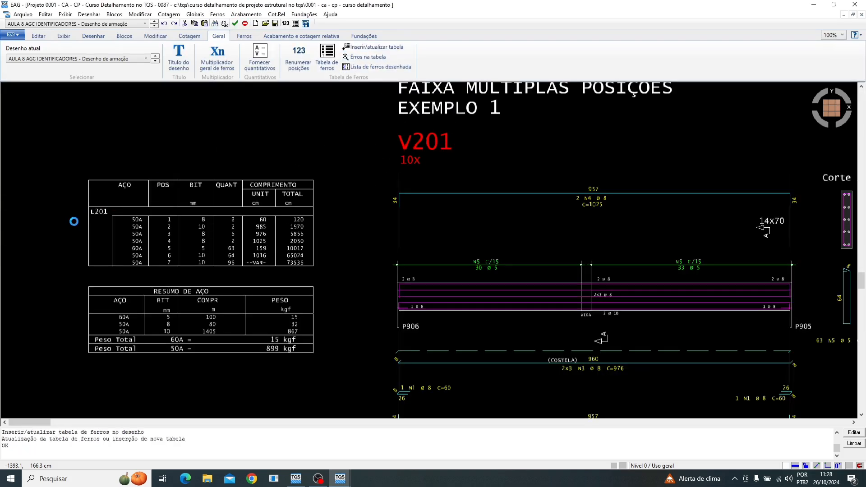
scroll(72, 221, up, 3)
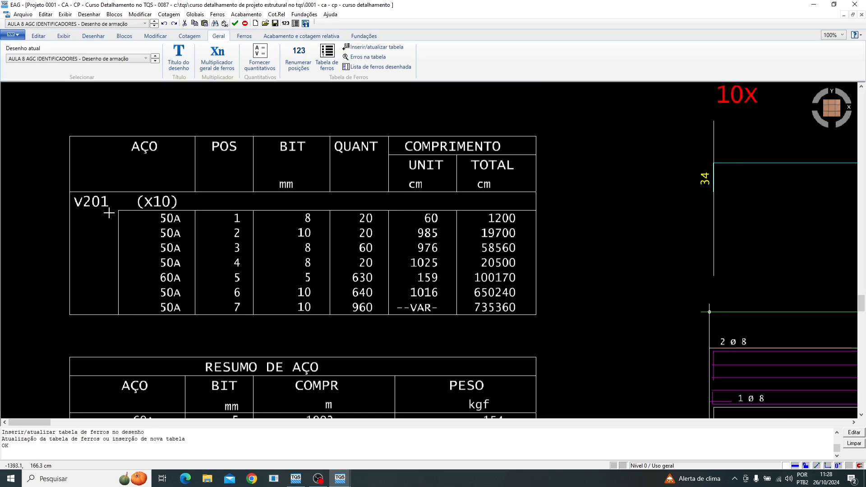
scroll(103, 216, down, 3)
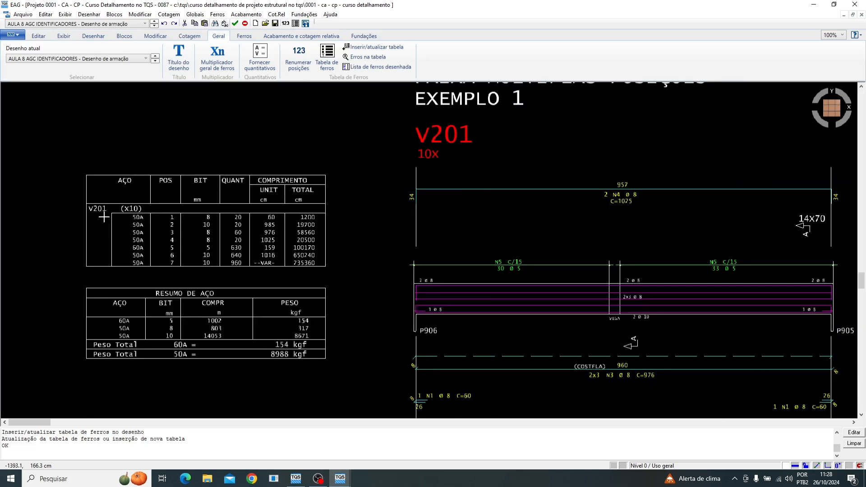
scroll(244, 231, down, 2)
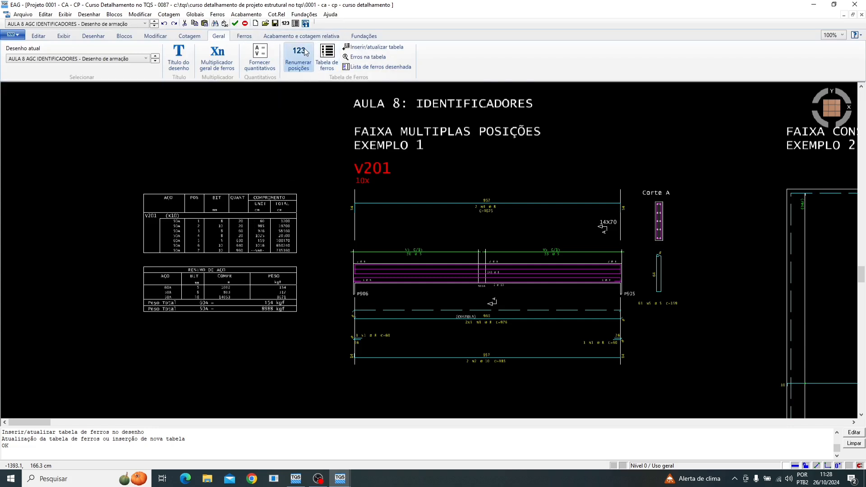
Identify the N4 bar in Corte A, with the label right of the section and its leader pointing to the upper-right bar
click(284, 37)
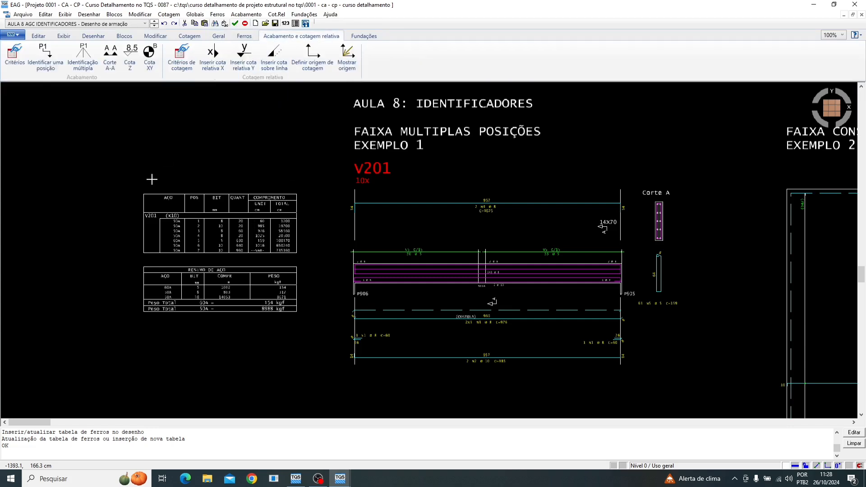
click(39, 65)
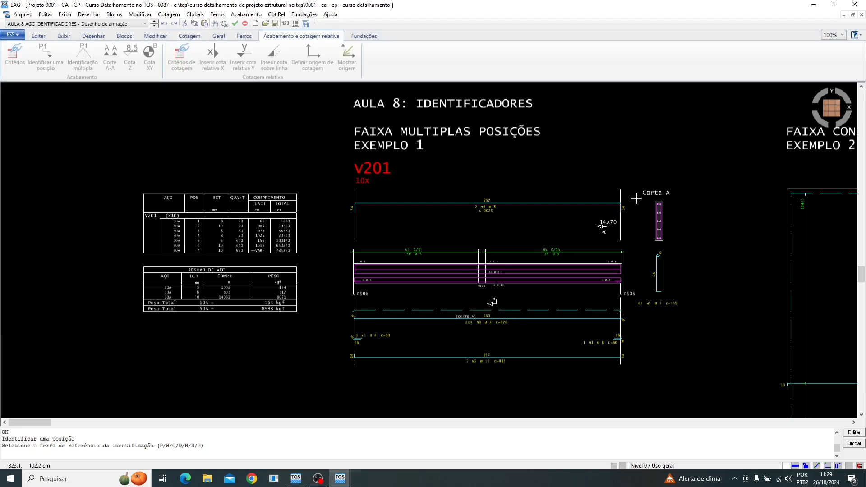
scroll(584, 197, up, 3)
scroll(415, 236, down, 2)
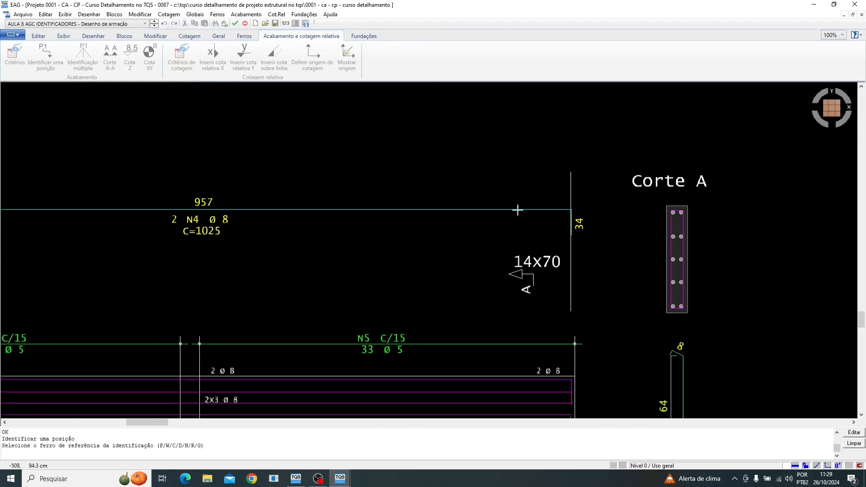
click(518, 211)
scroll(433, 262, down, 4)
scroll(526, 244, up, 4)
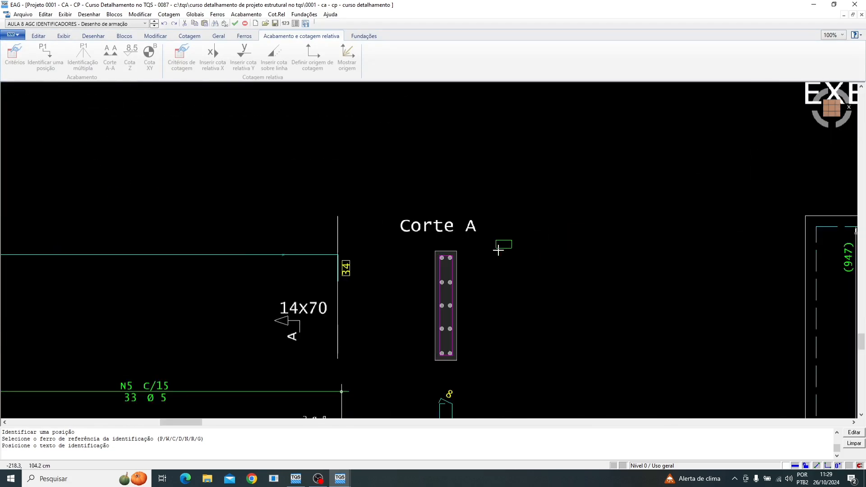
scroll(479, 253, up, 5)
click(515, 226)
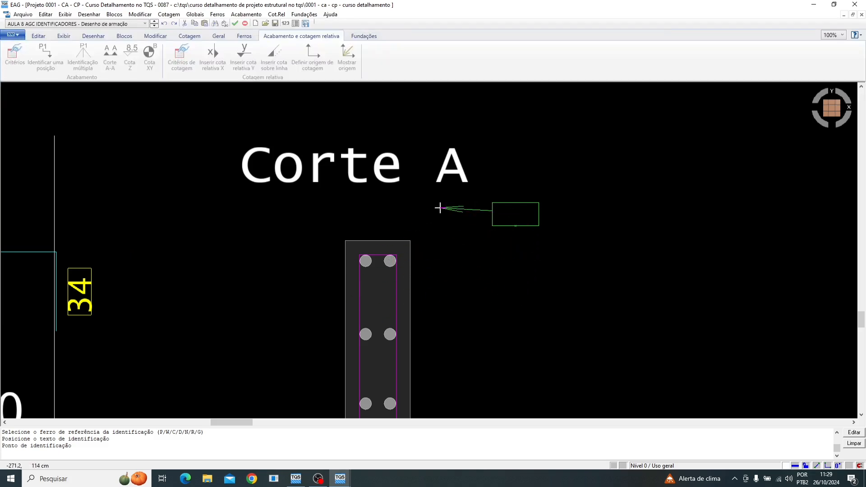
scroll(414, 264, up, 2)
click(379, 260)
scroll(474, 272, down, 4)
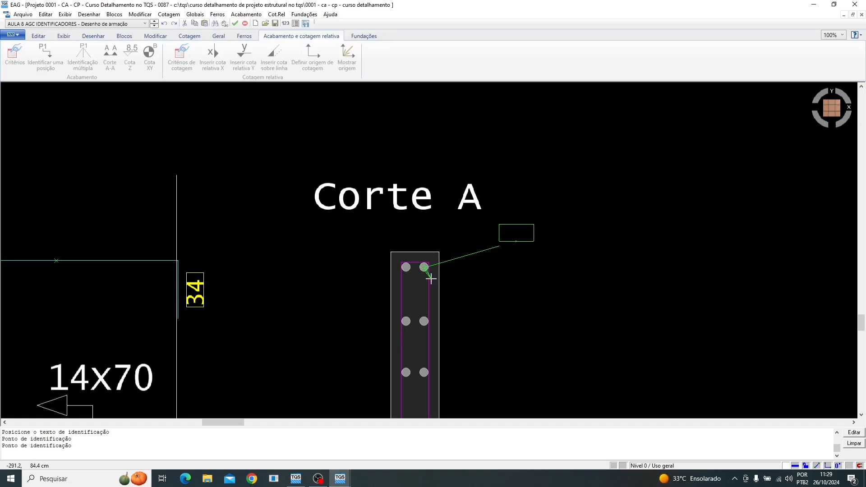
key(Return)
key(Return)
scroll(458, 267, up, 4)
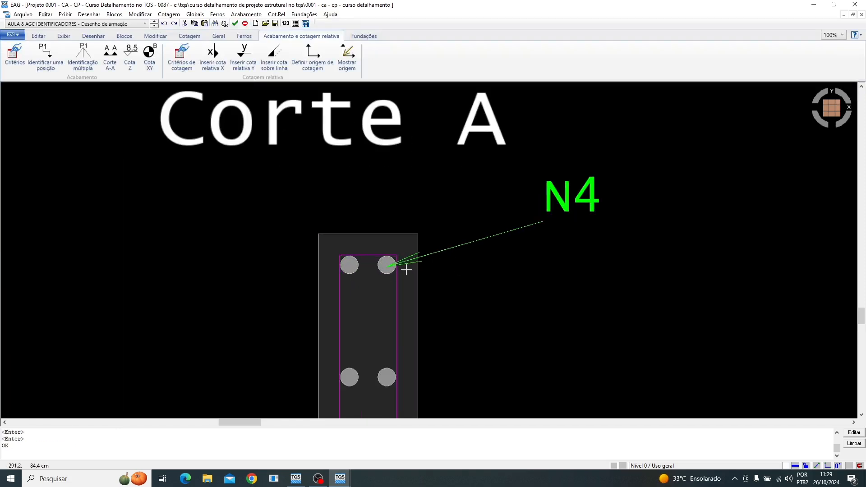
Move the N4 identification label to the upper left of the section, between it and the Corte A title
scroll(426, 252, down, 1)
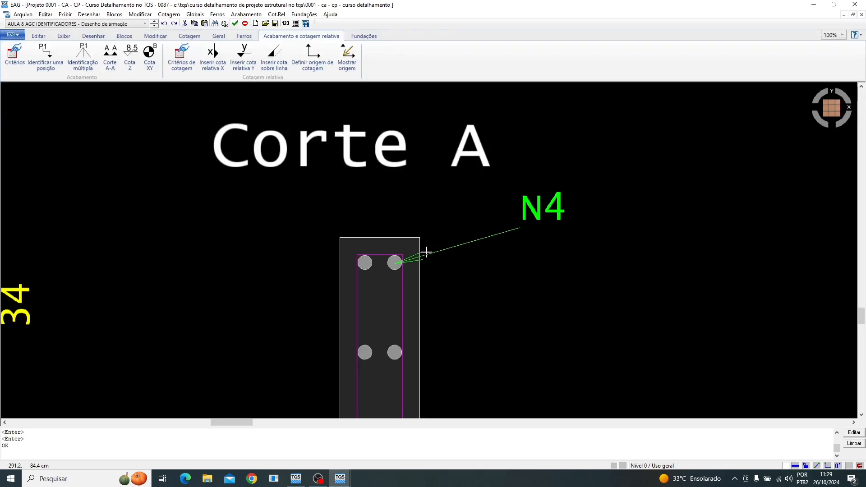
scroll(438, 249, down, 3)
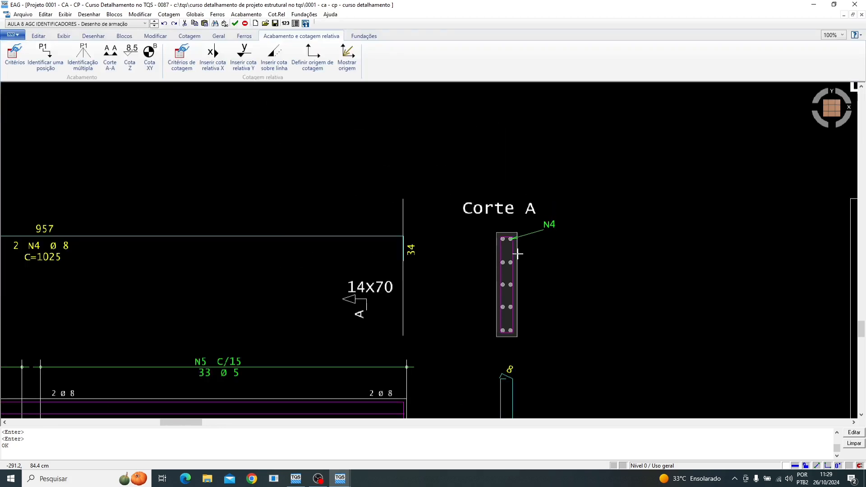
scroll(522, 231, up, 3)
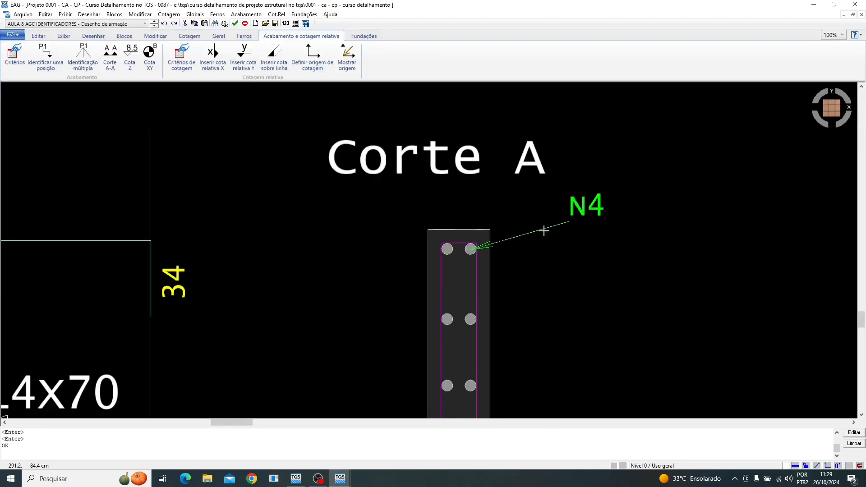
scroll(531, 244, down, 2)
scroll(564, 247, up, 3)
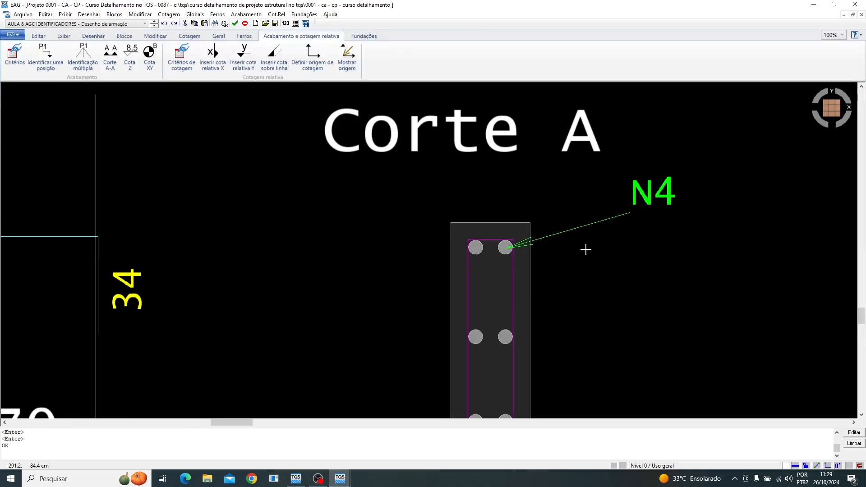
click(614, 217)
click(658, 204)
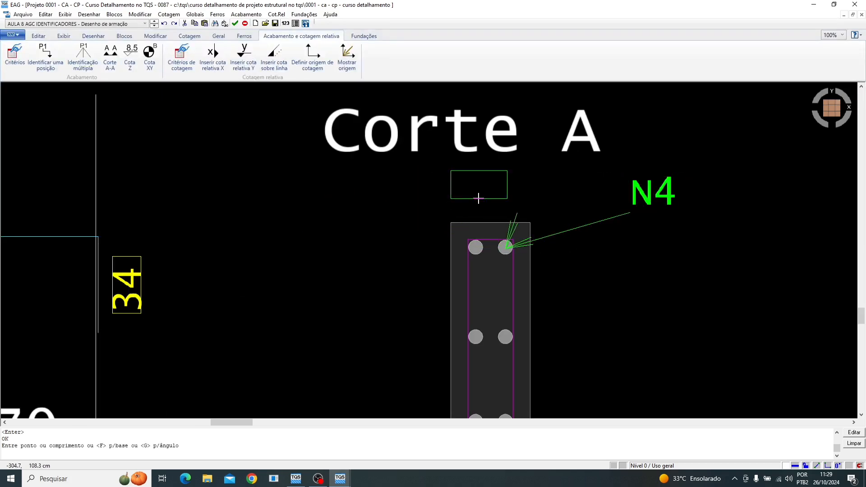
click(436, 194)
scroll(467, 242, down, 3)
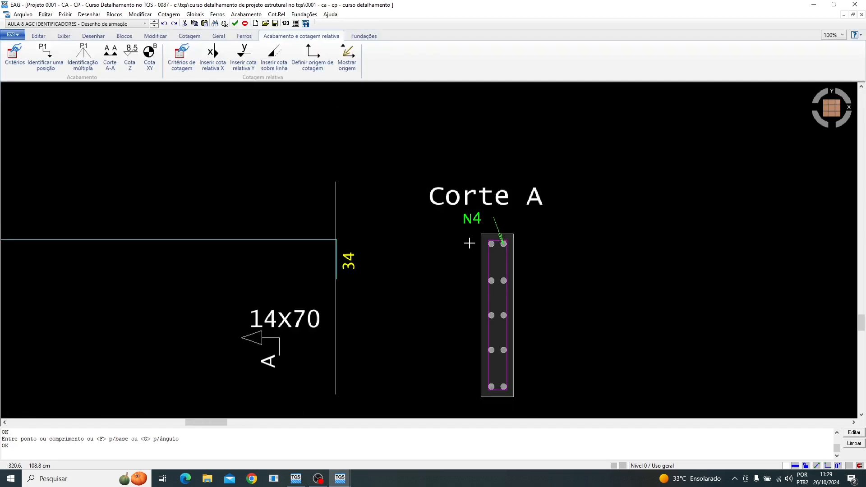
scroll(526, 246, up, 2)
scroll(525, 245, down, 2)
scroll(439, 313, up, 2)
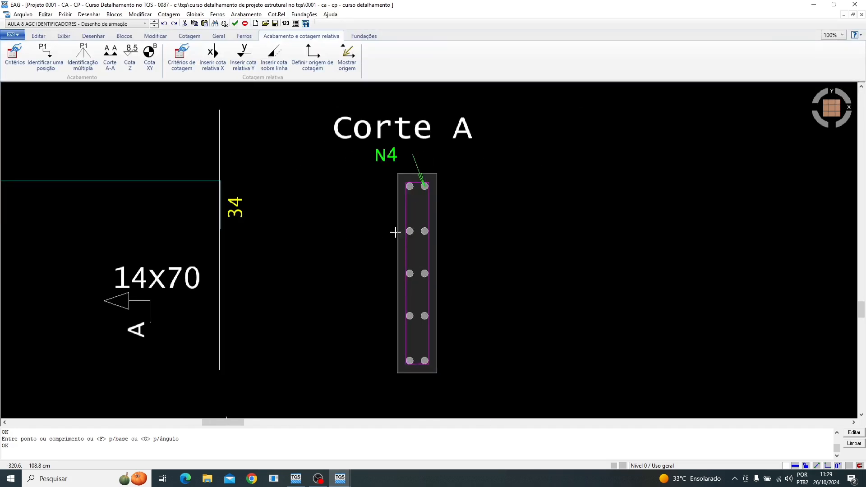
click(83, 66)
scroll(514, 180, down, 5)
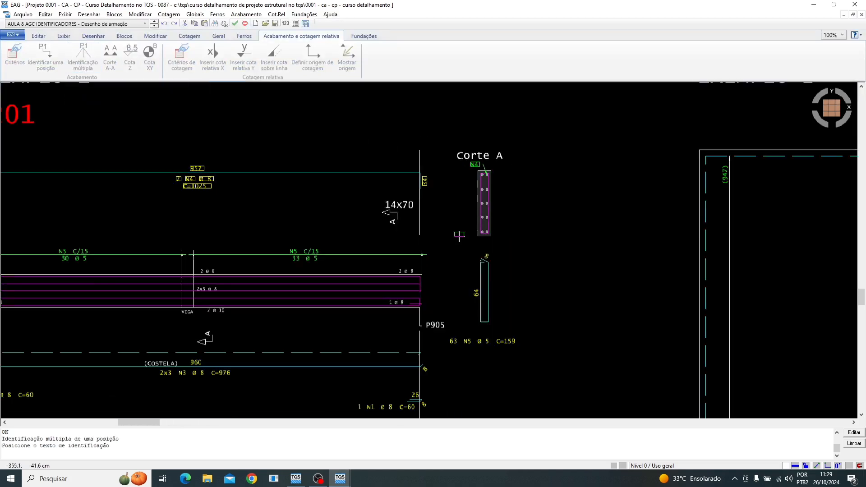
scroll(513, 237, down, 2)
scroll(436, 304, up, 5)
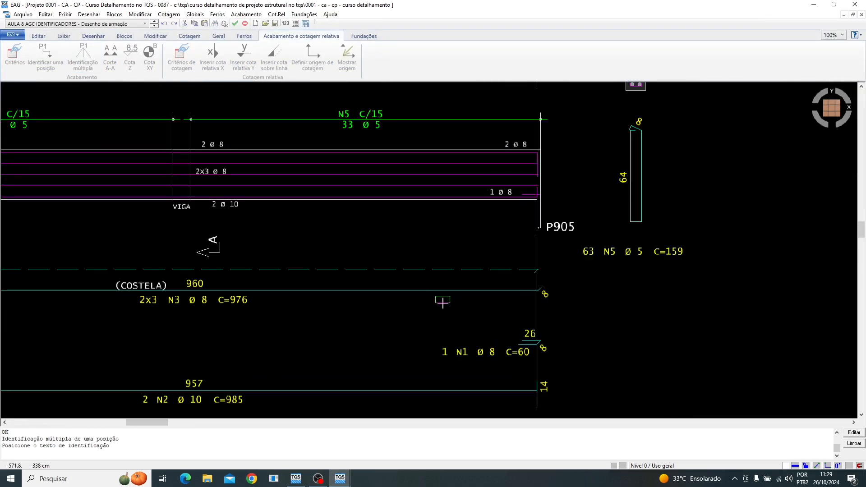
scroll(445, 299, down, 3)
scroll(551, 123, up, 4)
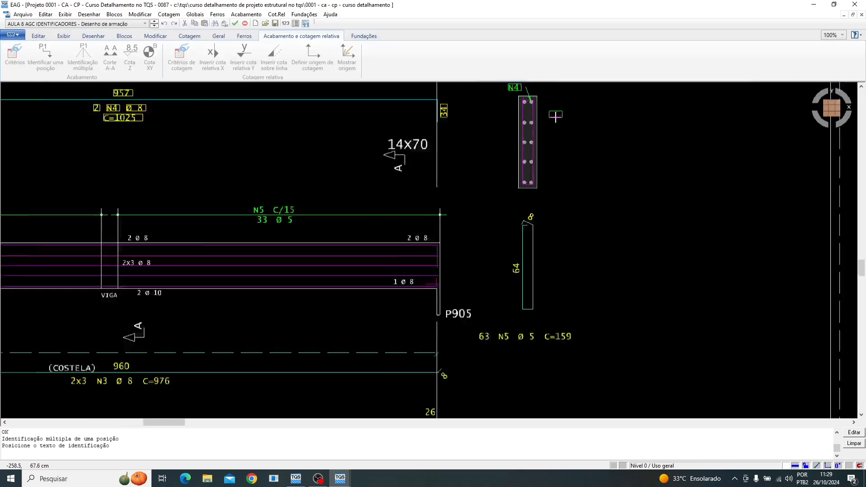
scroll(552, 153, up, 2)
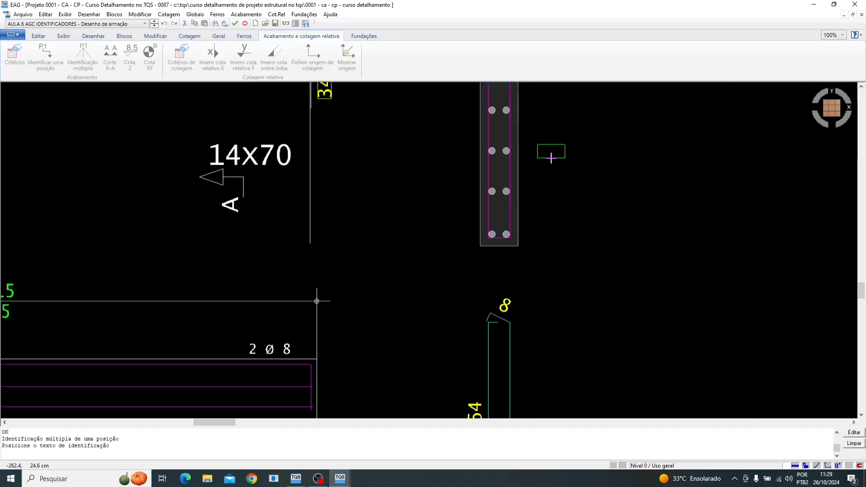
click(551, 153)
scroll(551, 154, down, 3)
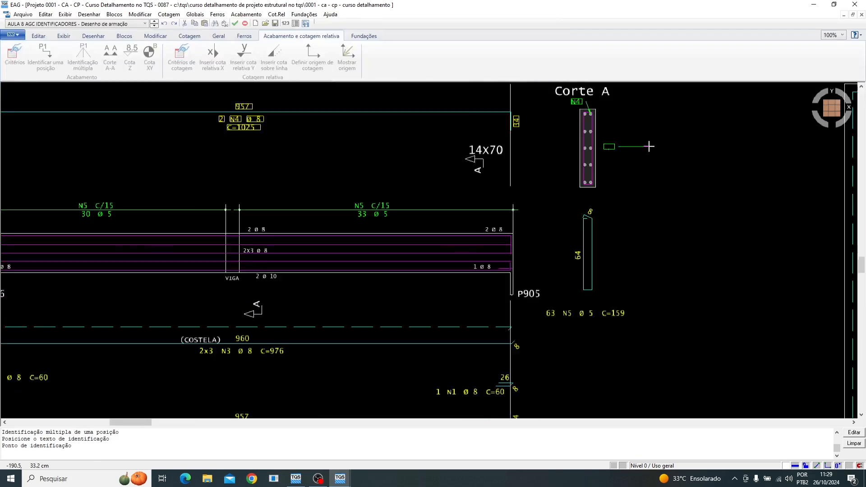
scroll(600, 144, up, 2)
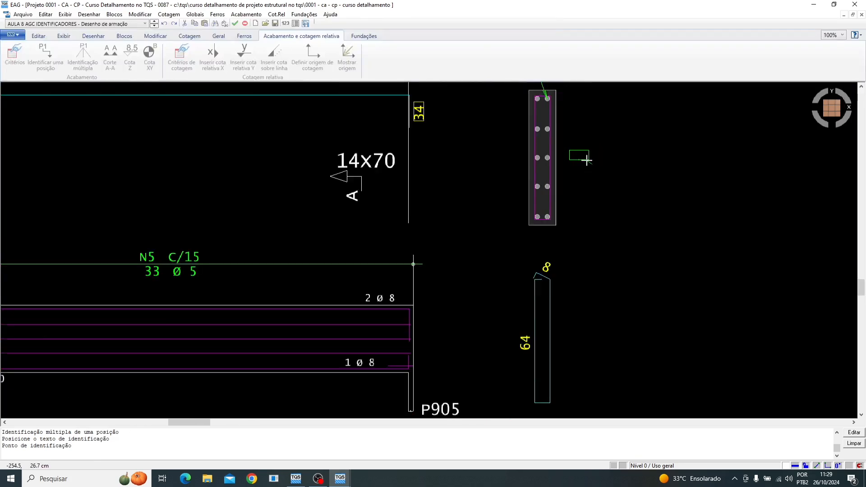
key(Escape)
Start a multiple position identification for the N3 side bar (COSTELA) and place its label to the right of the Corte A section
click(82, 56)
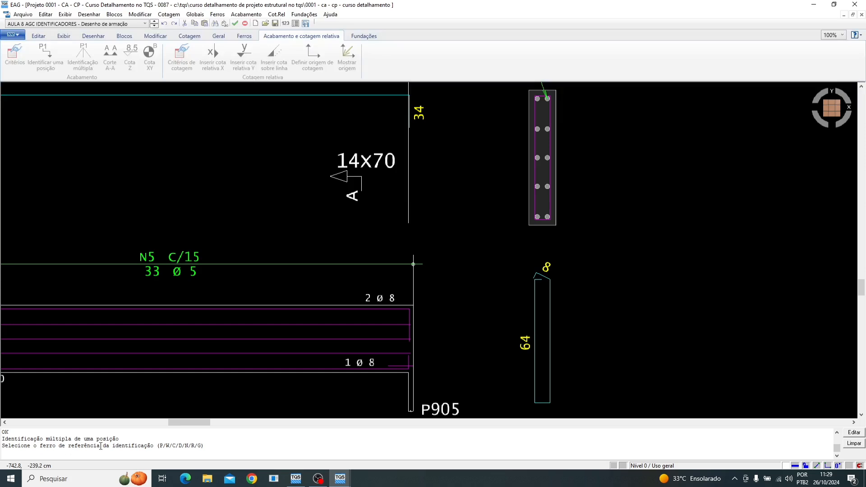
scroll(413, 263, down, 2)
scroll(464, 251, down, 2)
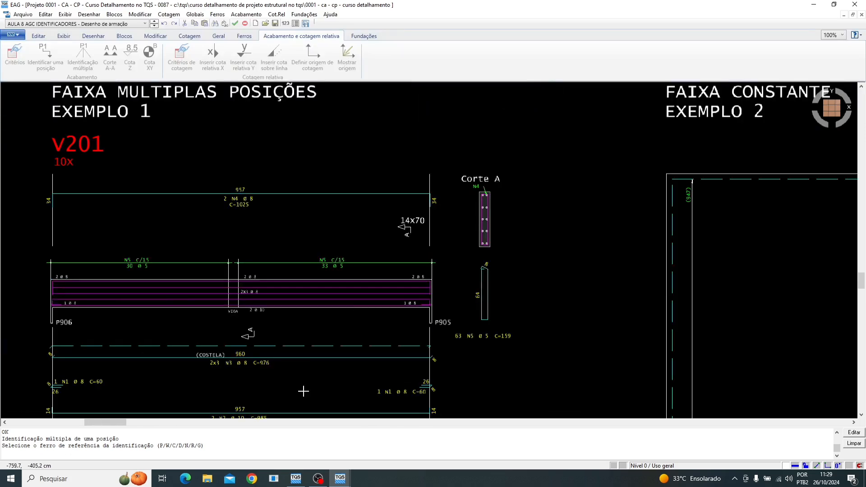
click(282, 358)
scroll(384, 356, up, 2)
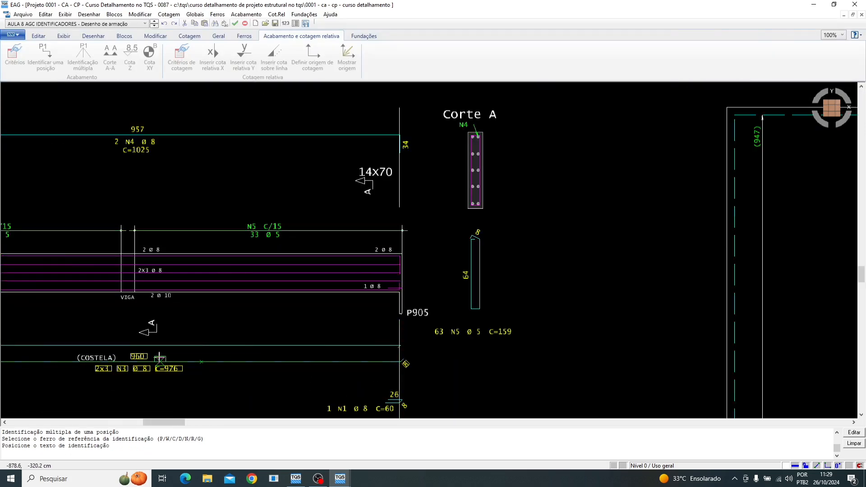
scroll(514, 191, up, 2)
click(507, 177)
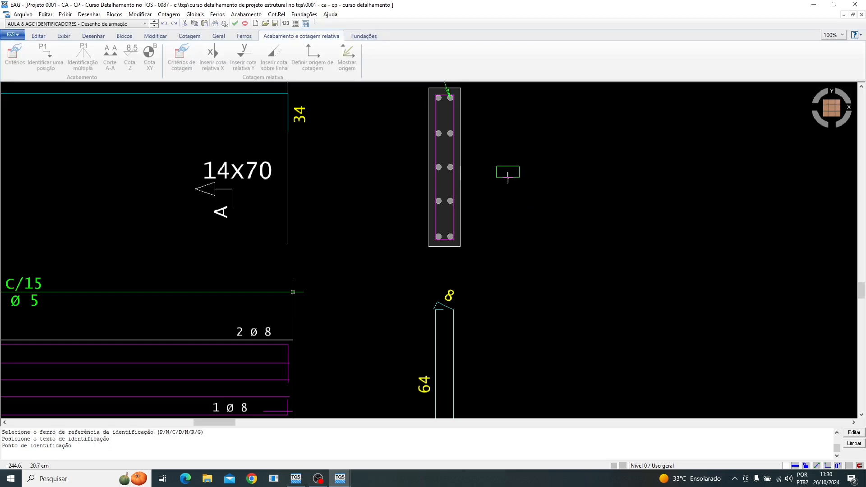
Attach the N3 identification's leaders to the three middle bars in the right column of Corte A and finish the identification
scroll(449, 202, up, 3)
click(443, 210)
scroll(487, 255, down, 2)
scroll(447, 156, up, 3)
click(469, 148)
scroll(471, 153, down, 2)
scroll(485, 171, up, 3)
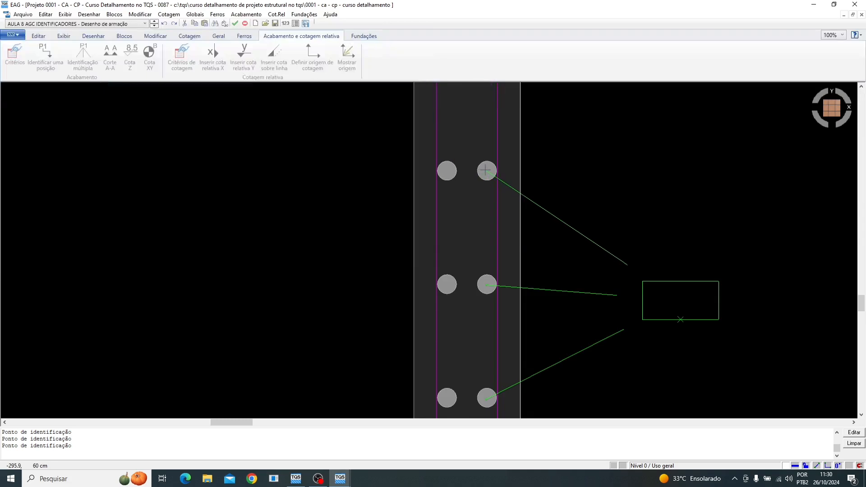
key(Return)
key(Return)
scroll(515, 236, down, 2)
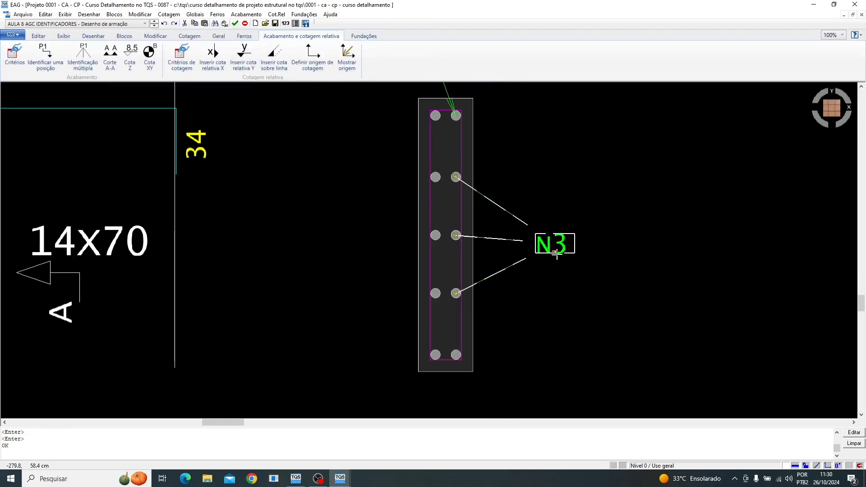
Move the N3 identification label slightly up and closer to the Corte A section
click(554, 252)
click(545, 226)
scroll(426, 216, down, 1)
scroll(421, 217, down, 1)
scroll(457, 232, up, 2)
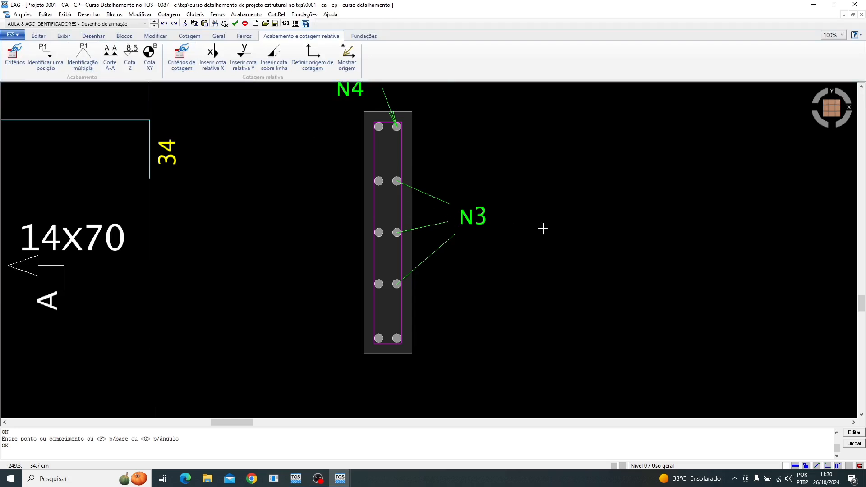
Show quantity, diameter (Bitola) and spacing in the N3 bar's first identification, and move the longer label clear of the section to the right
double_click(469, 226)
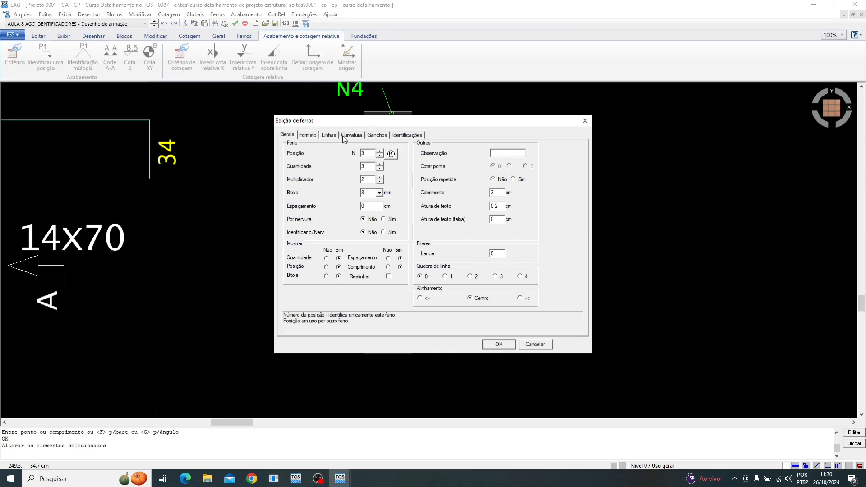
click(400, 136)
click(338, 157)
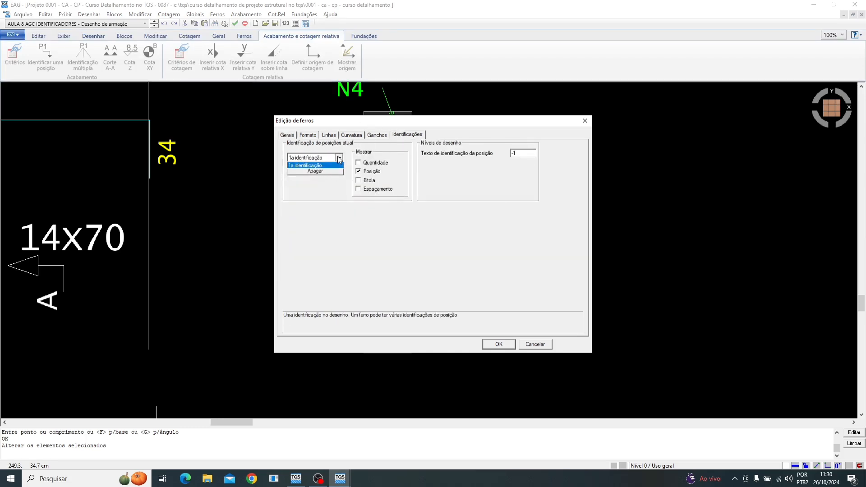
click(336, 166)
drag(399, 123, 629, 134)
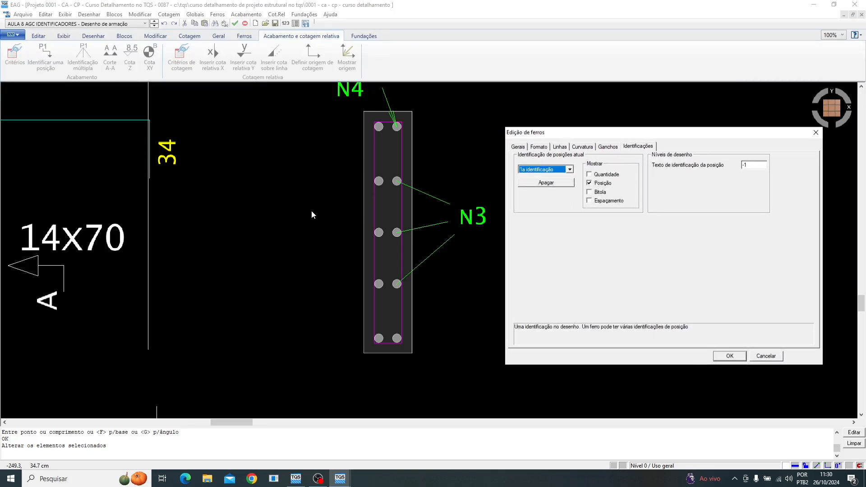
click(589, 174)
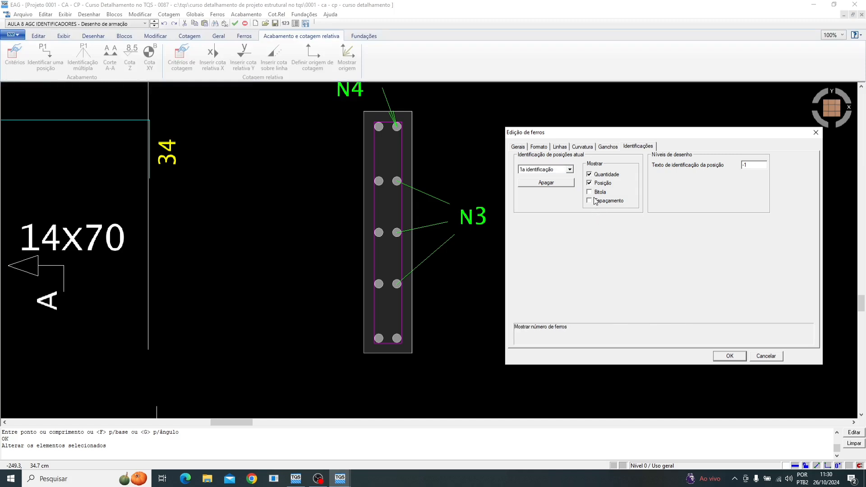
click(589, 191)
click(589, 200)
click(723, 356)
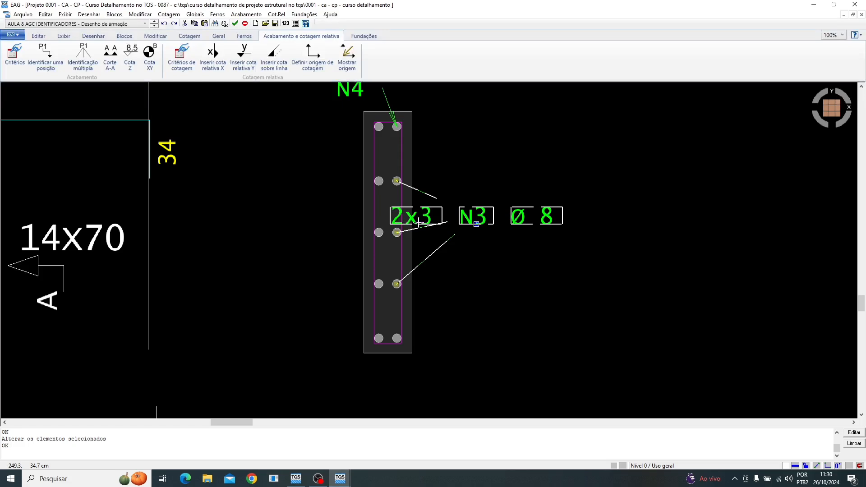
click(476, 222)
click(565, 220)
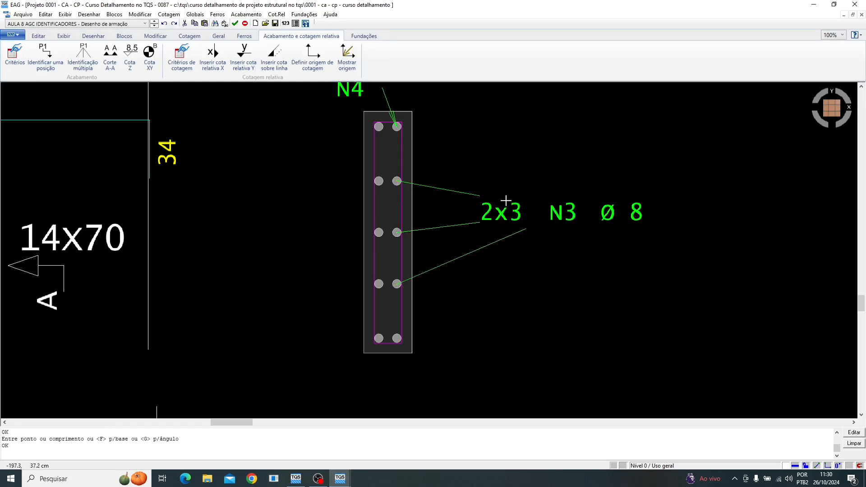
Try a 20 cm spacing on the N3 bar, check its identification in Corte A, and undo the spacing change
scroll(541, 191, down, 5)
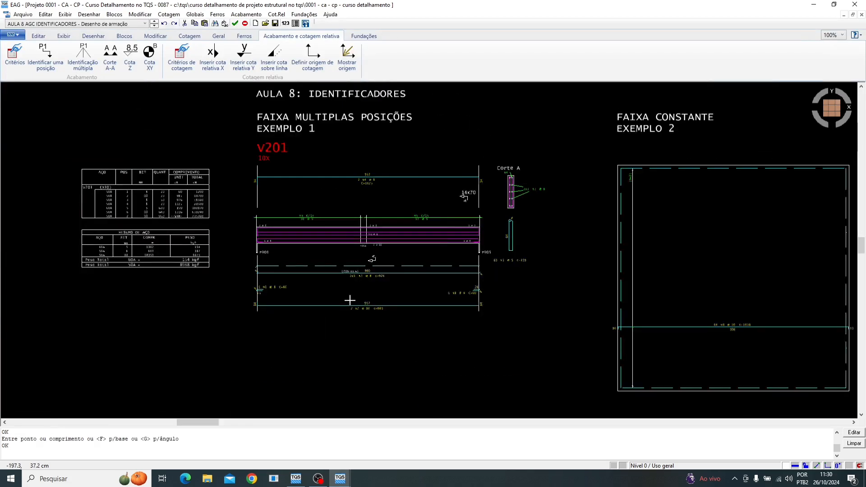
scroll(379, 276, up, 5)
double_click(379, 276)
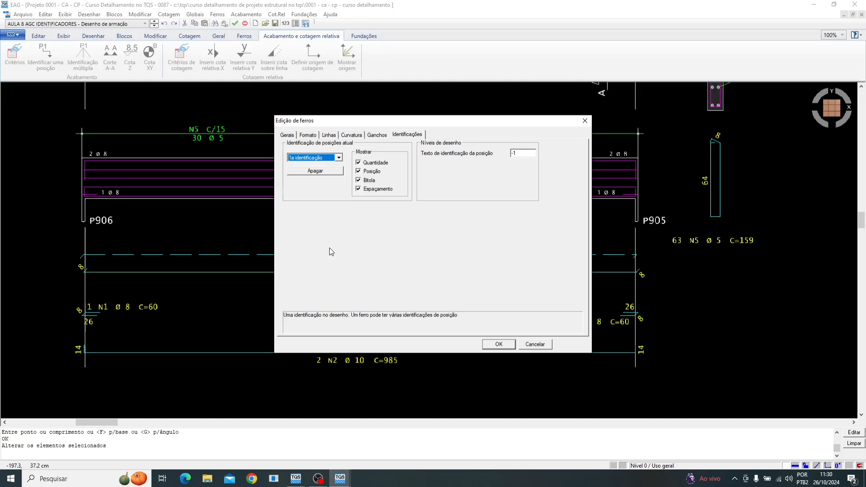
click(285, 134)
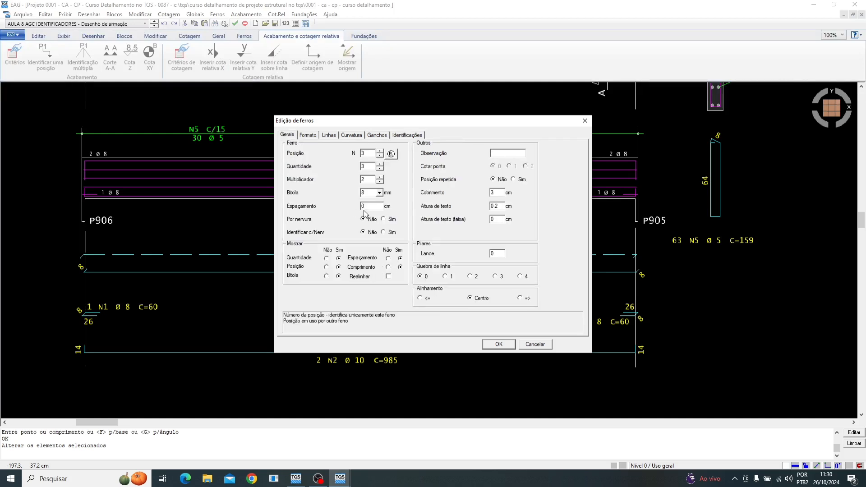
click(362, 206)
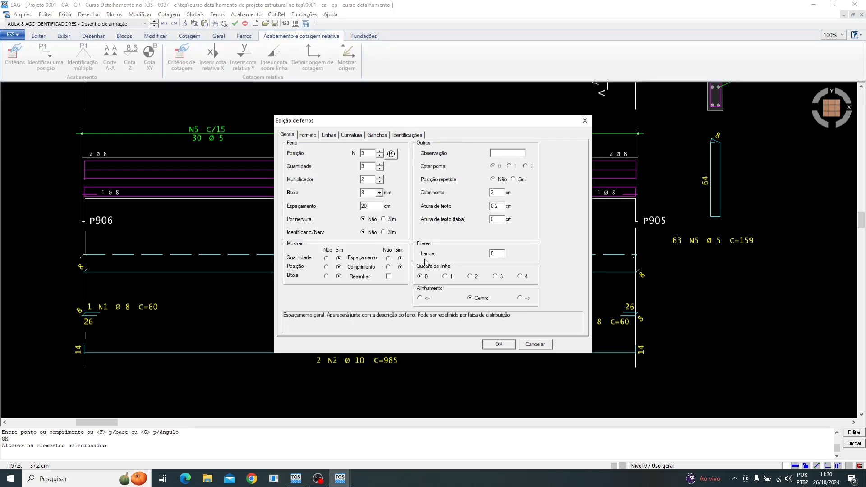
click(495, 349)
scroll(192, 351, down, 6)
scroll(491, 267, up, 1)
scroll(345, 268, up, 3)
scroll(349, 264, up, 4)
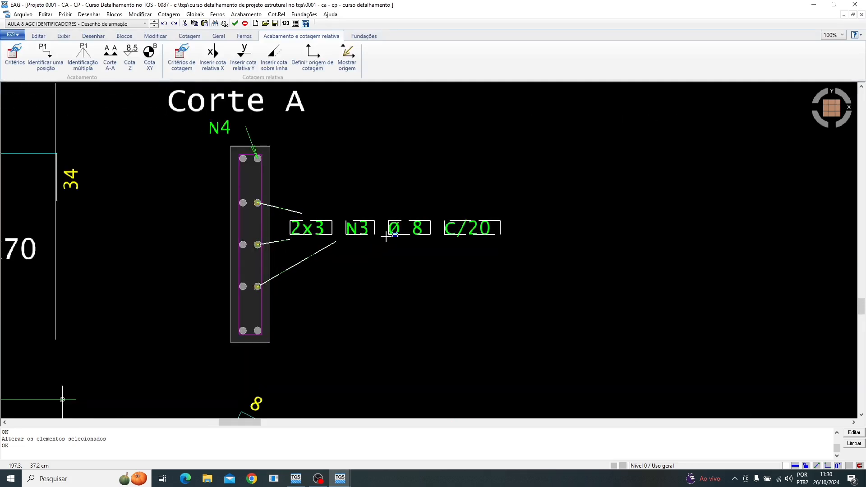
drag(404, 286, 397, 251)
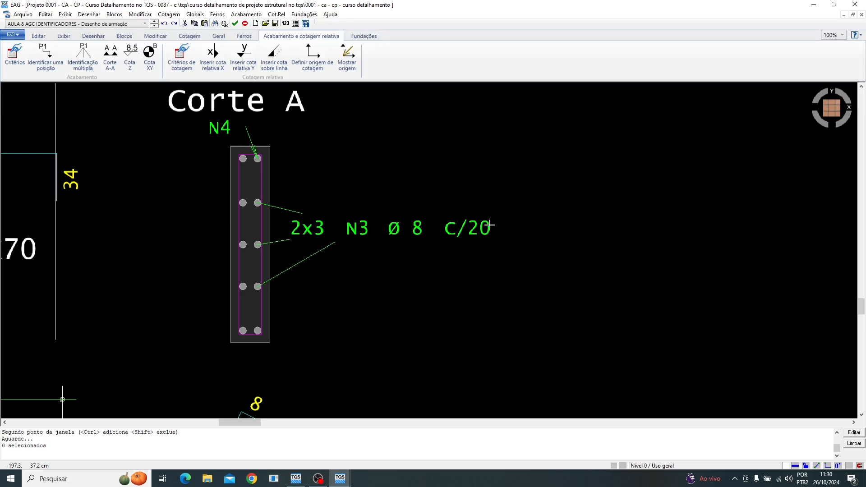
key(ctrl+z)
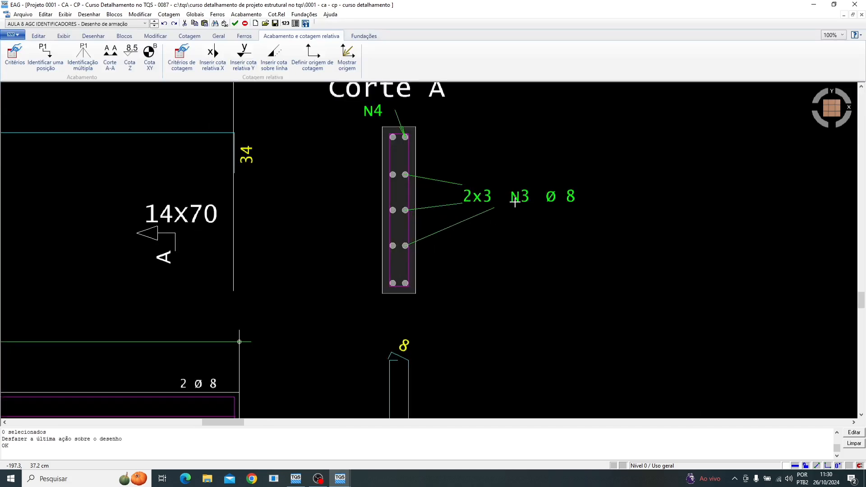
Hide the spacing and diameter in the N3 identification, keeping only its quantity and position shown
double_click(514, 201)
click(400, 135)
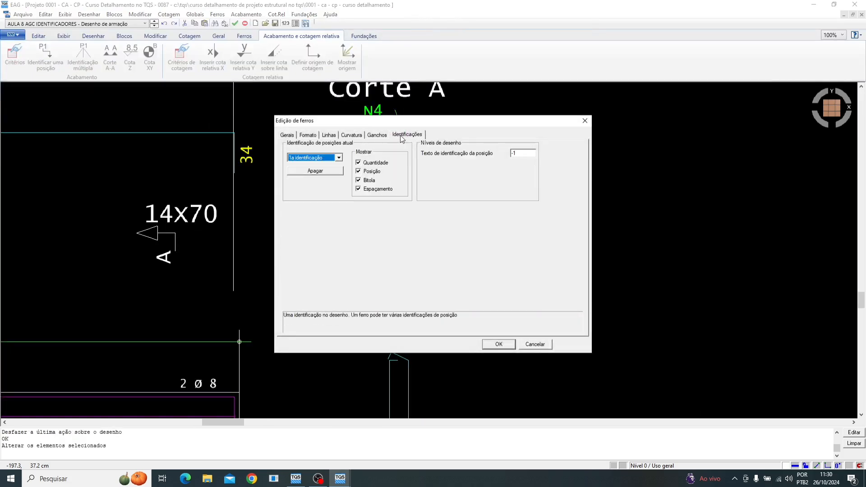
click(358, 189)
click(359, 179)
click(359, 172)
click(359, 172)
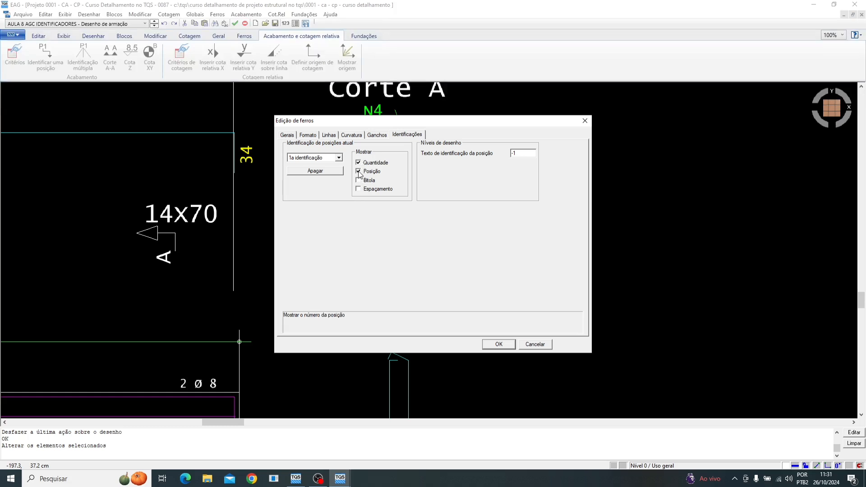
click(500, 344)
scroll(513, 212, up, 3)
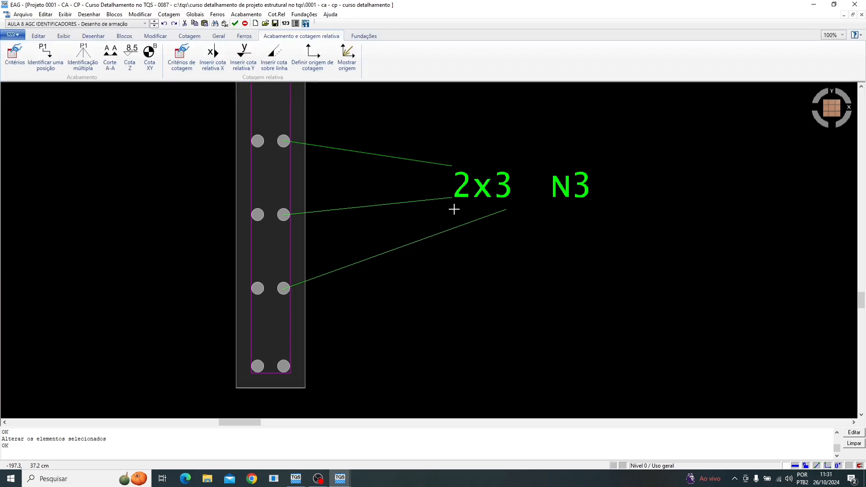
Start an A-A section cut symbol and place its first point below and just outside the P906 end of beam v201
scroll(551, 198, down, 5)
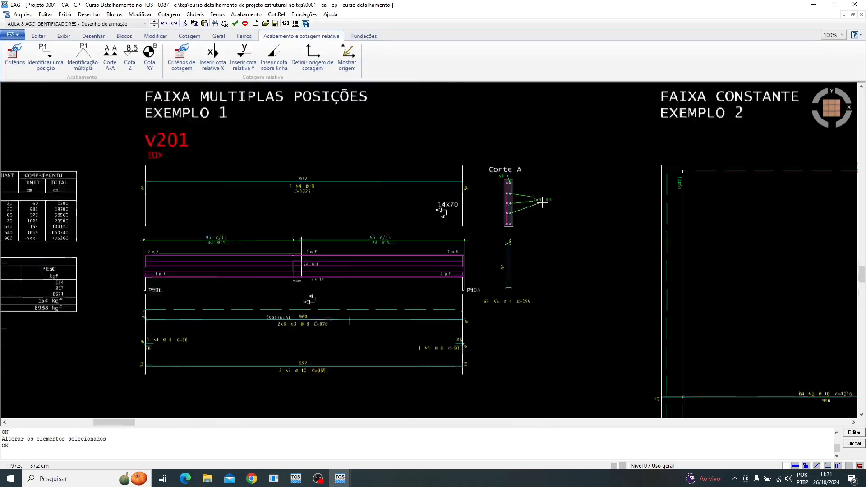
scroll(407, 255, up, 5)
scroll(407, 252, down, 3)
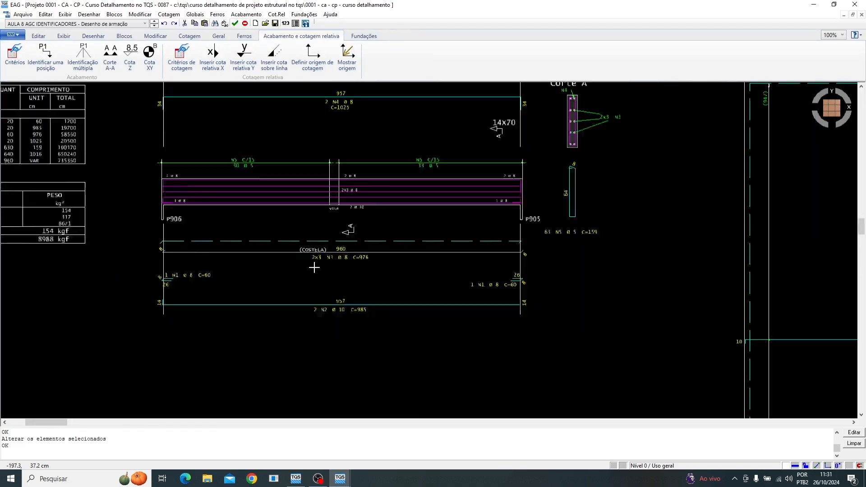
scroll(560, 138, up, 3)
scroll(433, 180, down, 2)
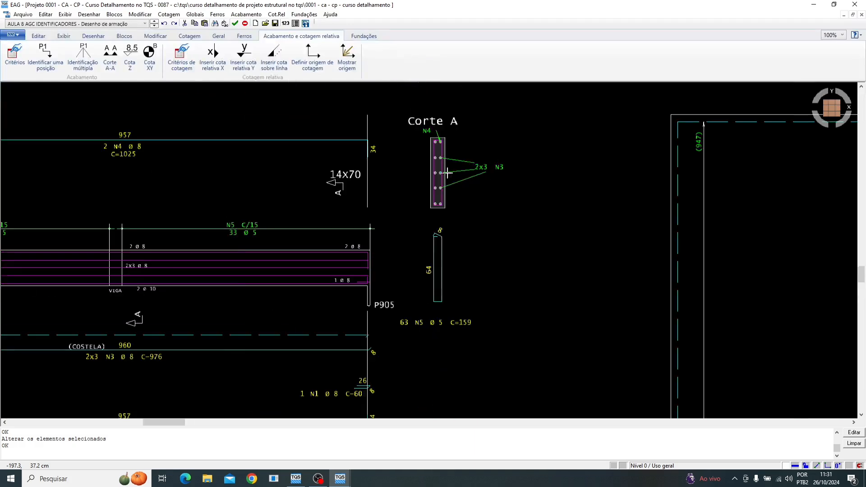
scroll(427, 186, down, 1)
click(110, 56)
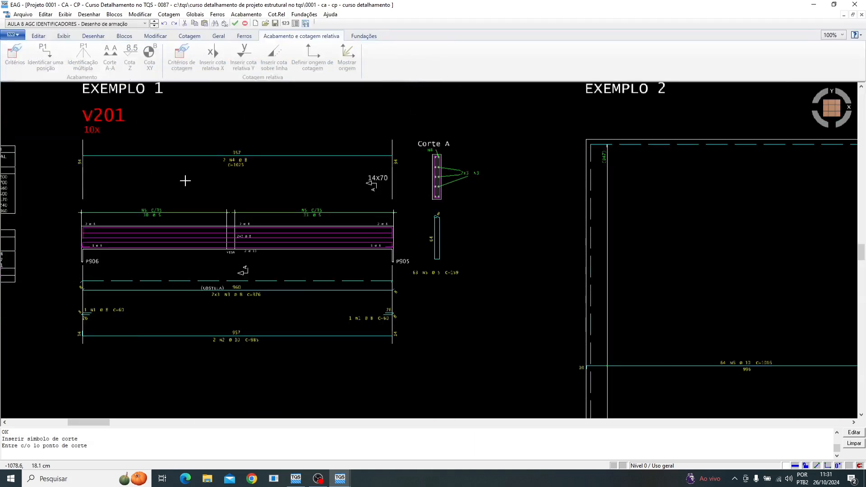
scroll(286, 257, up, 2)
scroll(396, 284, down, 4)
scroll(194, 280, up, 2)
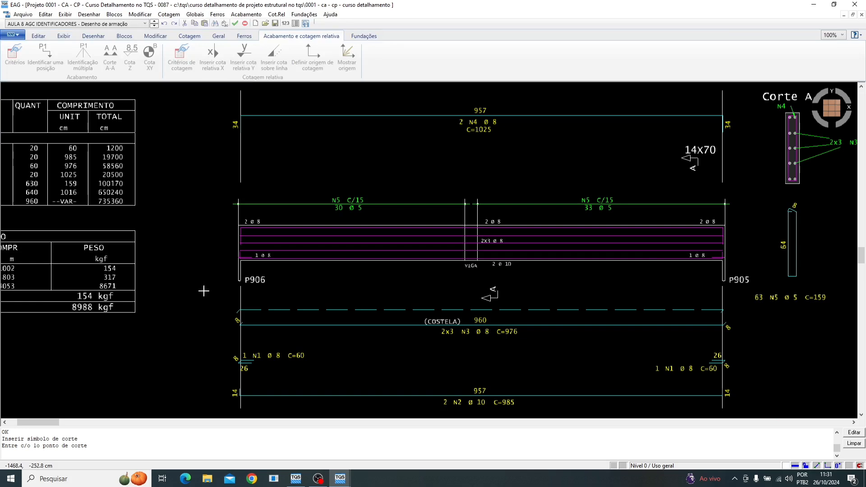
scroll(228, 273, down, 3)
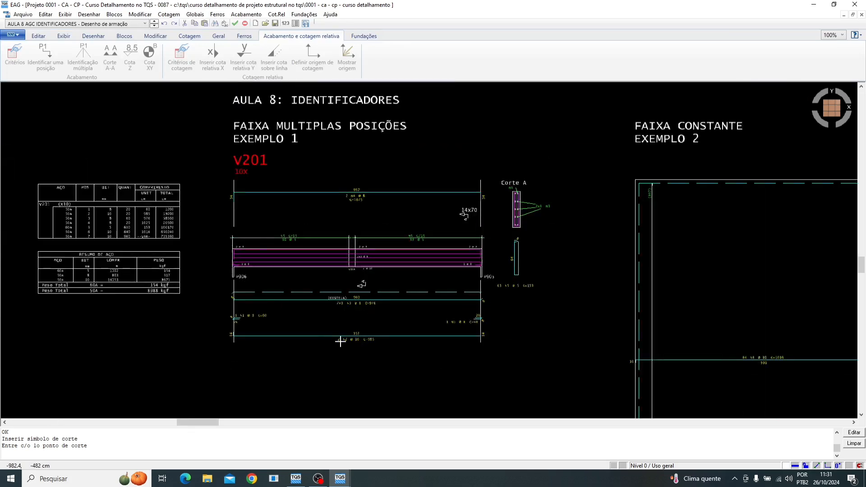
scroll(234, 333, up, 3)
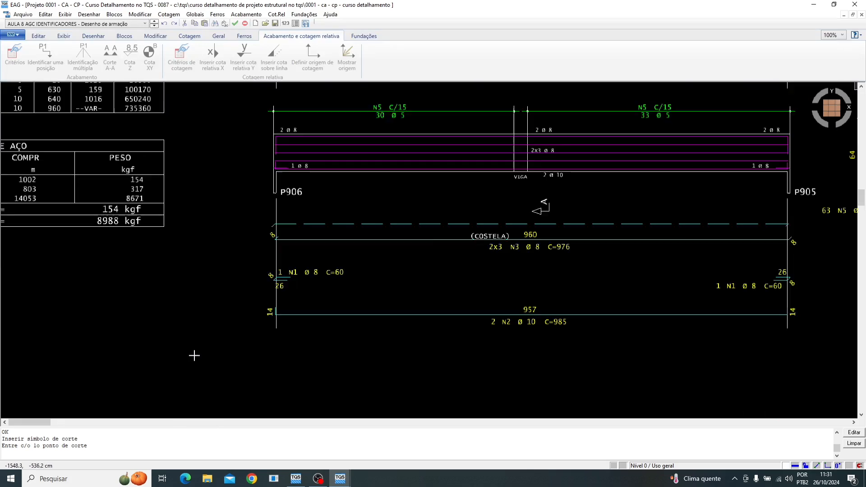
click(238, 338)
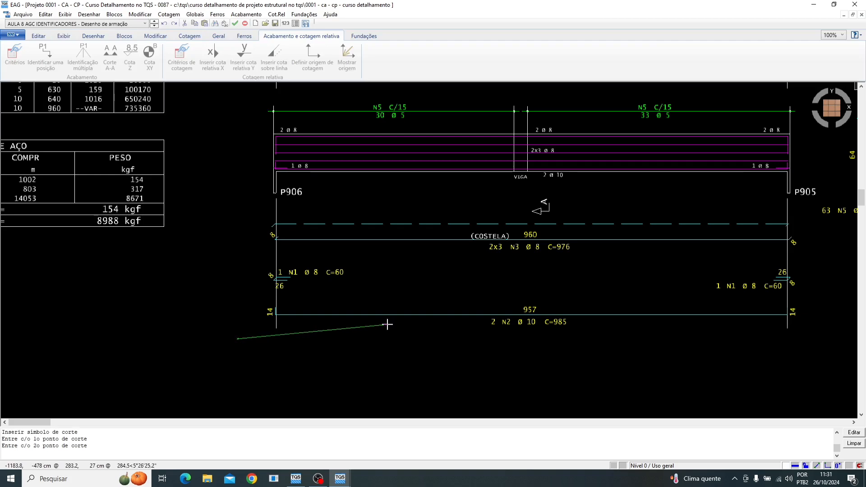
Turn on orthogonal mode, place the second cut point horizontally beyond the P905 end, and title the section A
key(F8)
scroll(569, 348, down, 3)
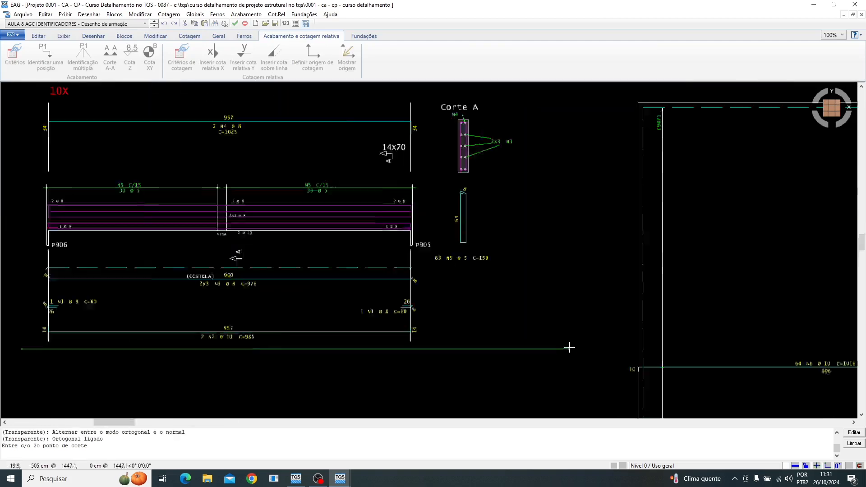
scroll(440, 347, up, 3)
click(437, 348)
scroll(478, 350, down, 3)
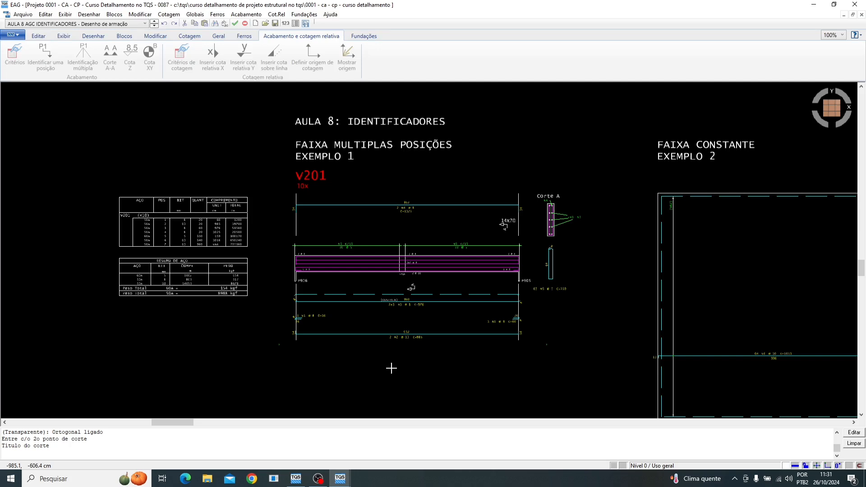
key(Return)
scroll(514, 364, up, 2)
scroll(600, 320, up, 2)
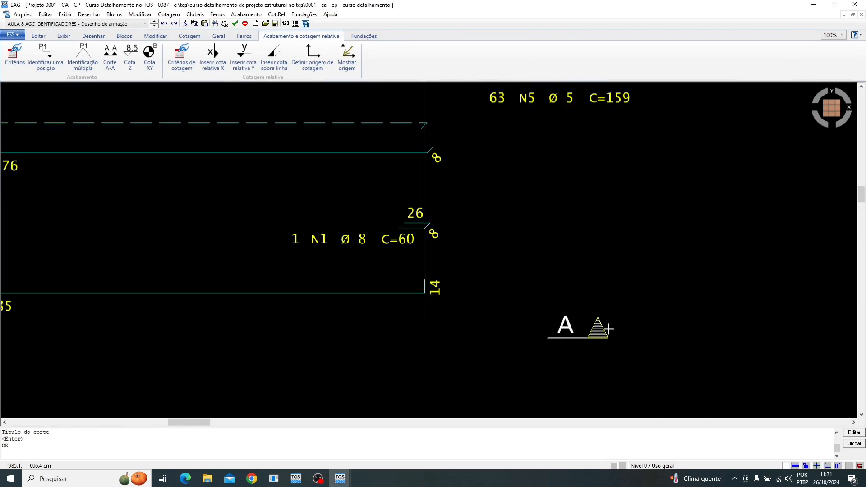
scroll(550, 278, down, 3)
scroll(567, 293, up, 1)
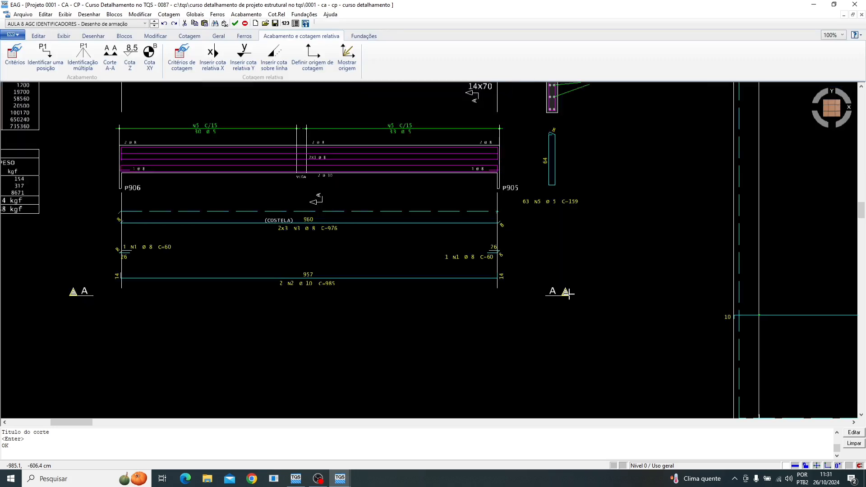
Insert a Z level symbol with value 0.00 on the N5 stirrup dimension line, between the 30 Ø 5 label and VIGA
click(129, 54)
scroll(192, 135, up, 4)
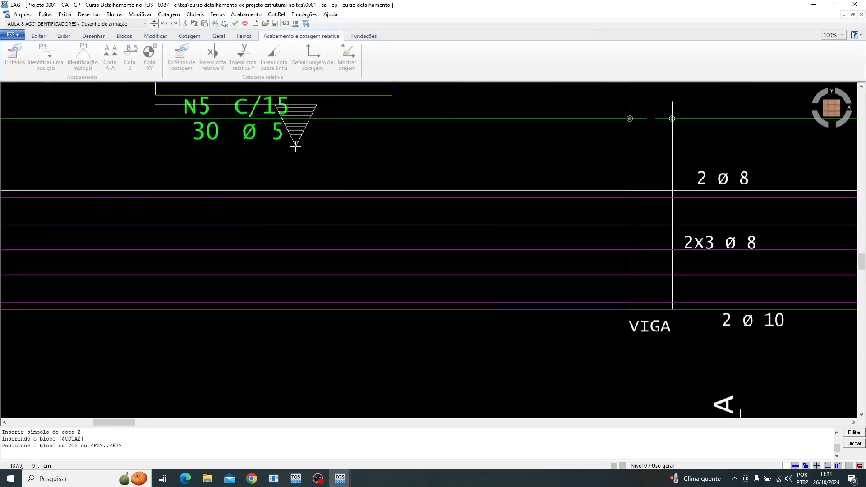
scroll(332, 133, down, 4)
scroll(319, 227, up, 3)
click(323, 254)
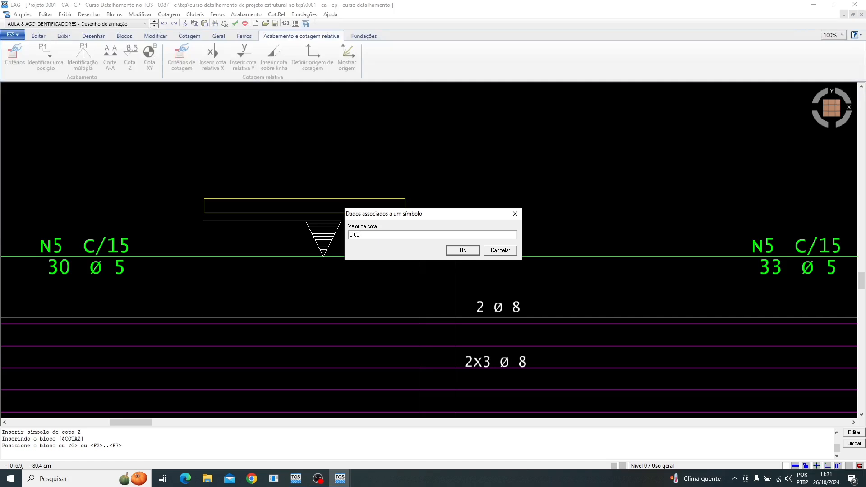
click(464, 251)
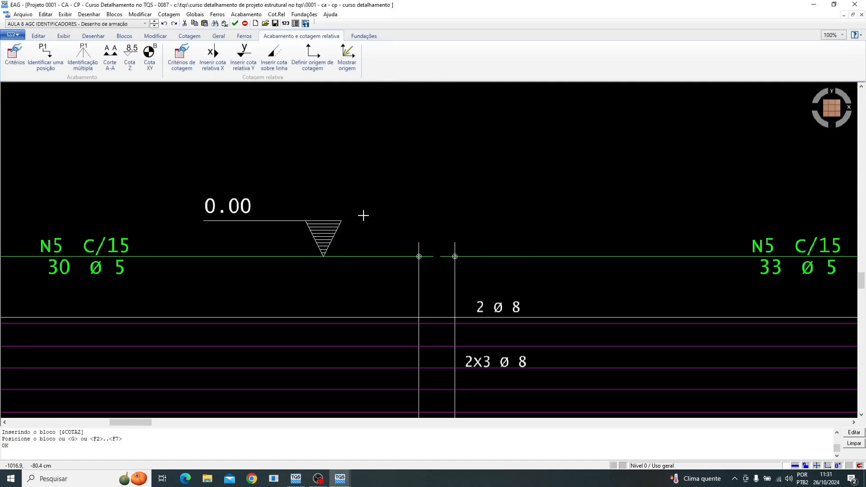
scroll(342, 204, down, 2)
scroll(280, 200, up, 5)
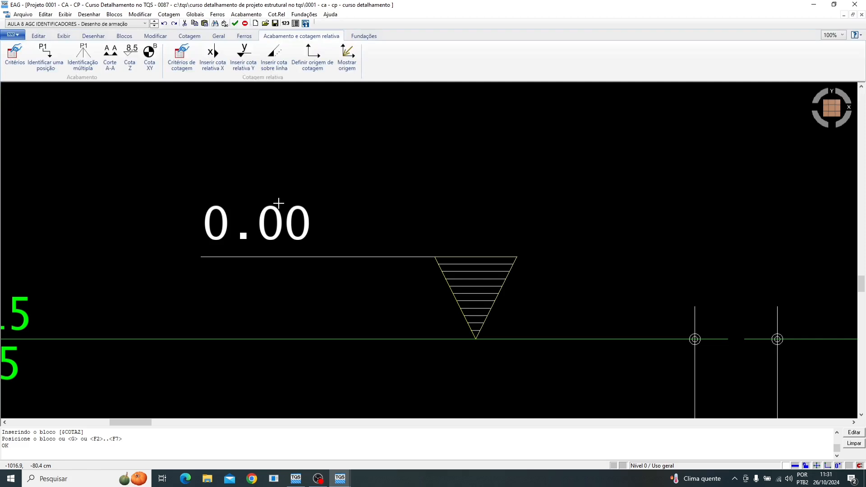
Insert an XY level symbol with value 0.00 above the 30 Ø 5 stirrup label
click(148, 56)
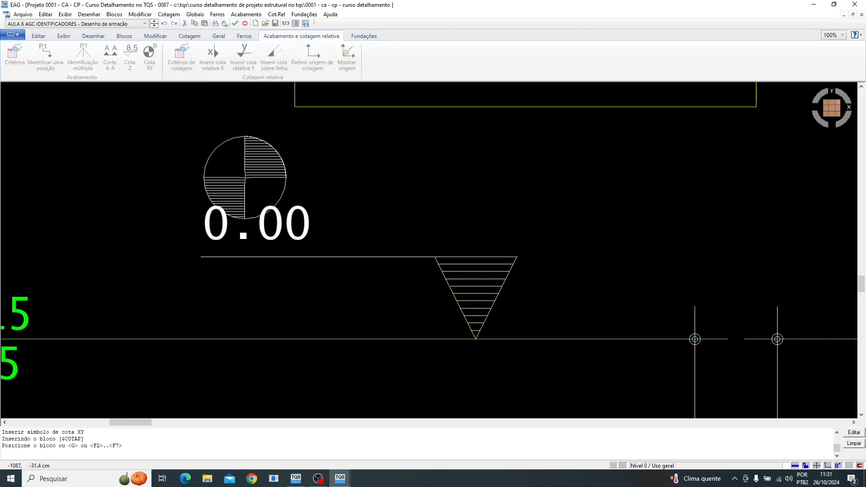
scroll(242, 184, down, 4)
click(188, 154)
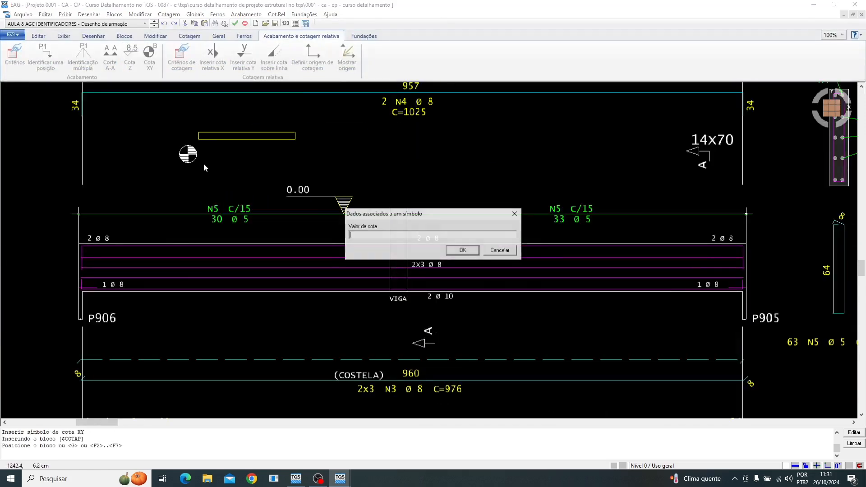
text(0)
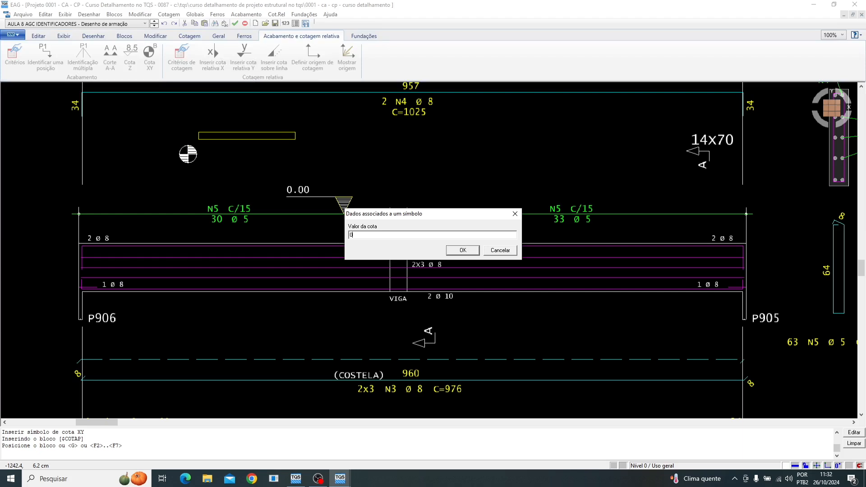
click(477, 250)
scroll(171, 128, up, 2)
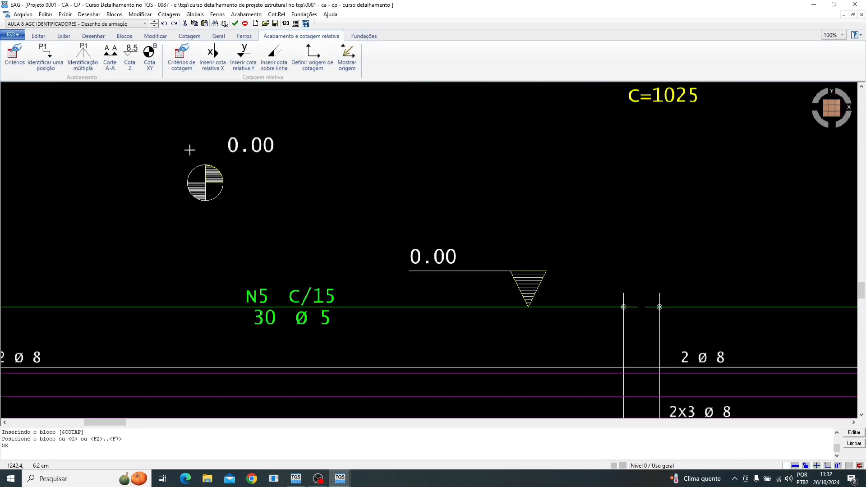
Delete the XY level symbol above the 30 Ø 5 stirrup label
scroll(250, 149, up, 2)
scroll(260, 194, down, 3)
drag(285, 228, 173, 146)
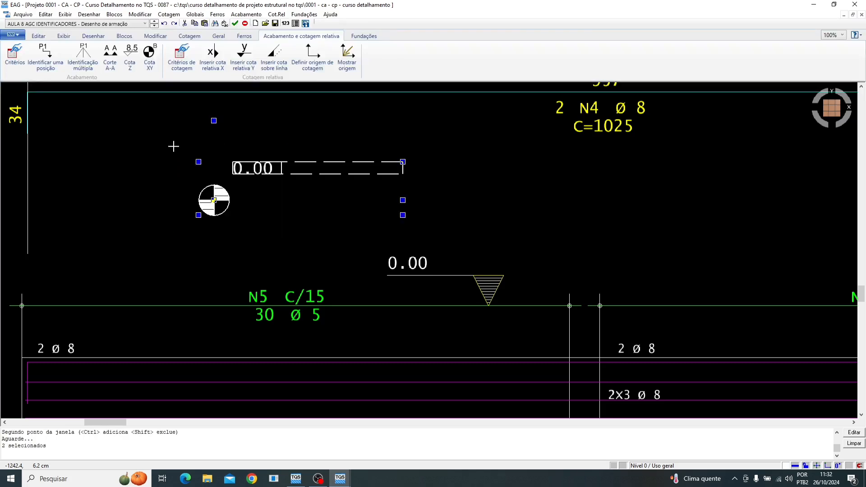
key(Delete)
Renumber and compact the bar positions of the drawing, with 1 as the first position number
scroll(456, 273, up, 2)
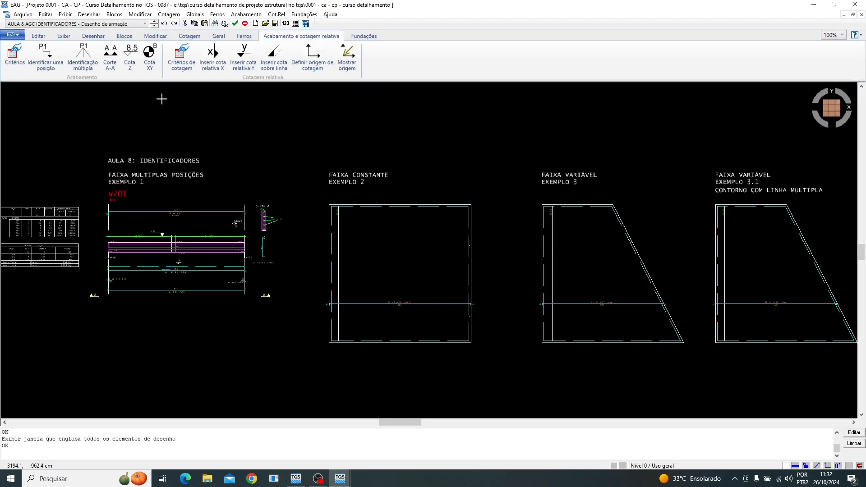
scroll(106, 222, up, 3)
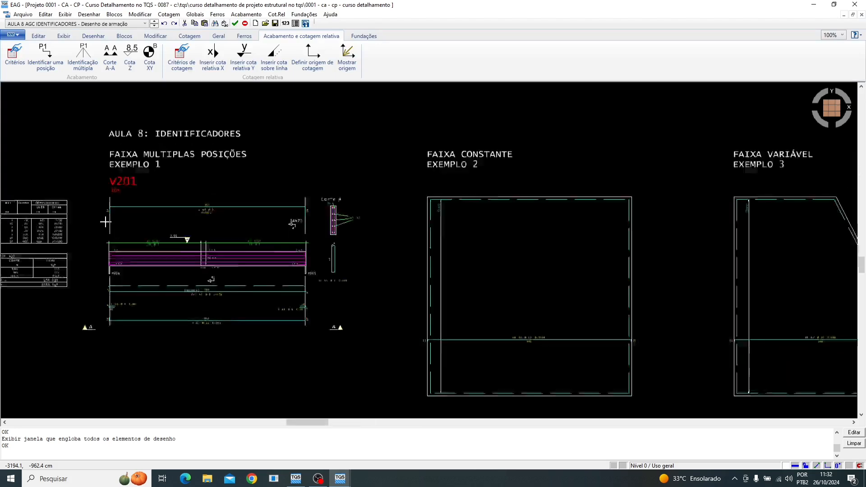
scroll(90, 173, up, 2)
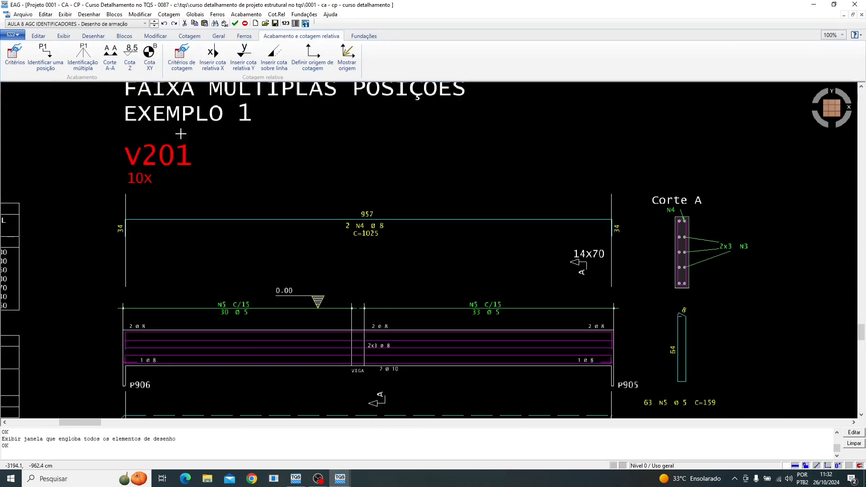
click(219, 35)
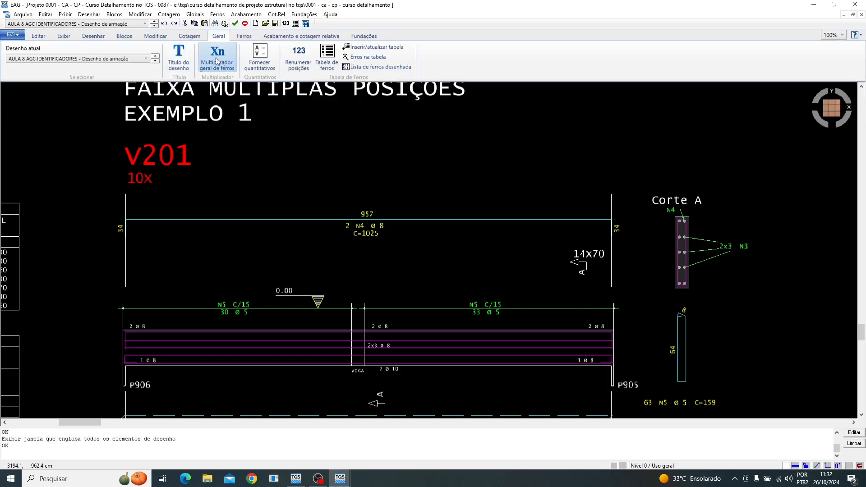
click(301, 63)
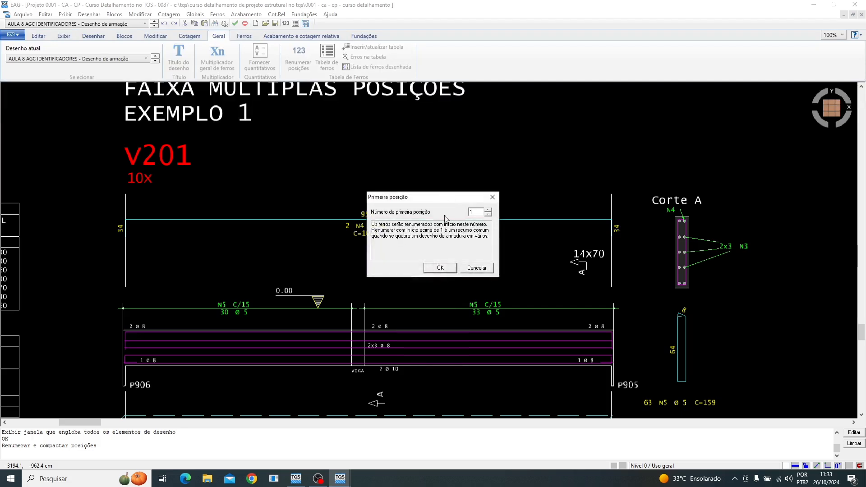
click(440, 268)
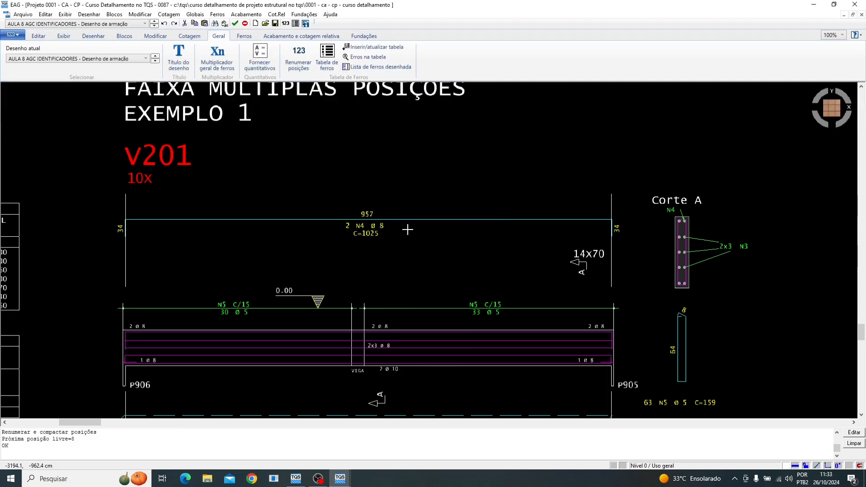